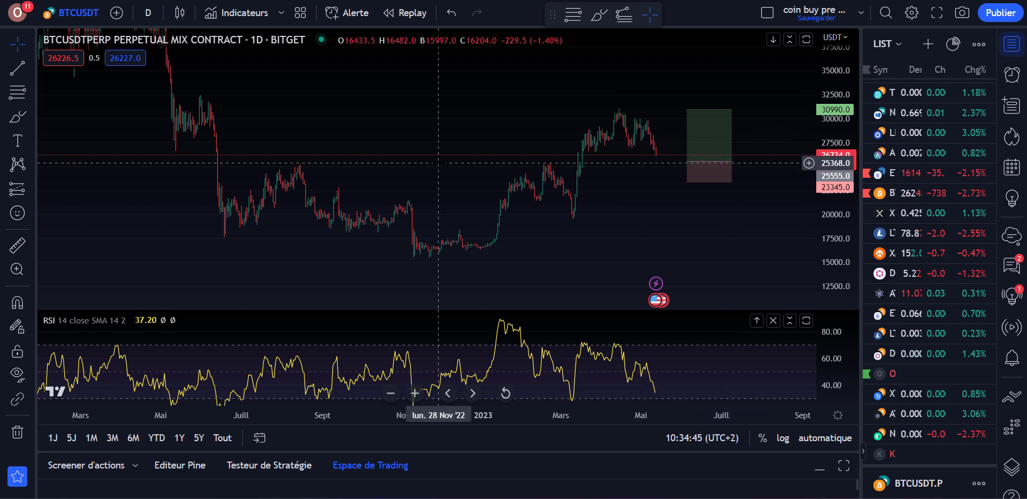
- Circle the late April 2023 price zone with the brush and place a horizontal line at 25228.5 on the daily chart
click(18, 116)
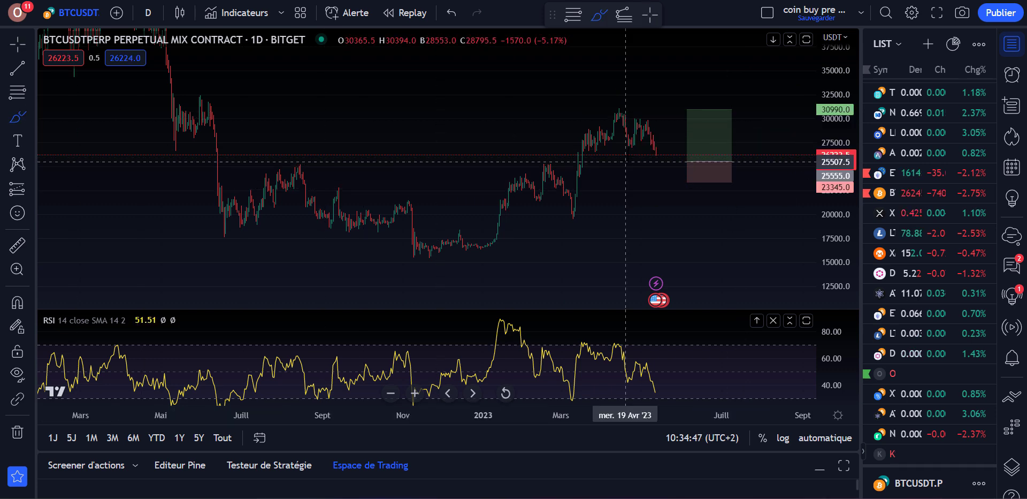
drag(623, 125, 634, 120)
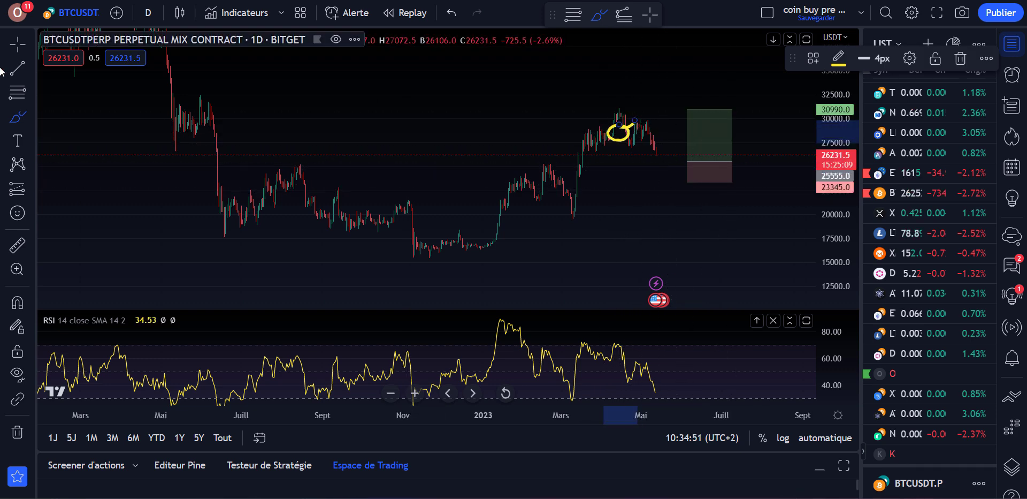
click(32, 68)
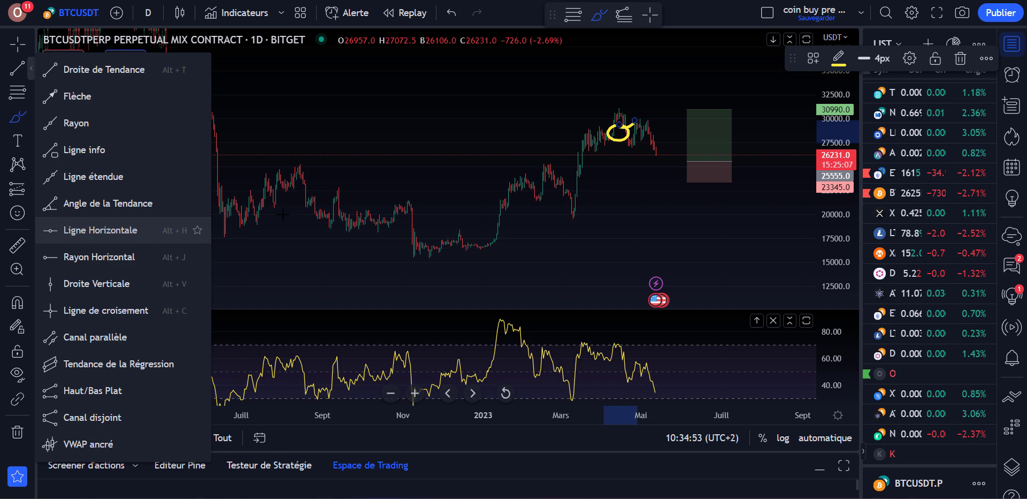
click(158, 228)
click(426, 164)
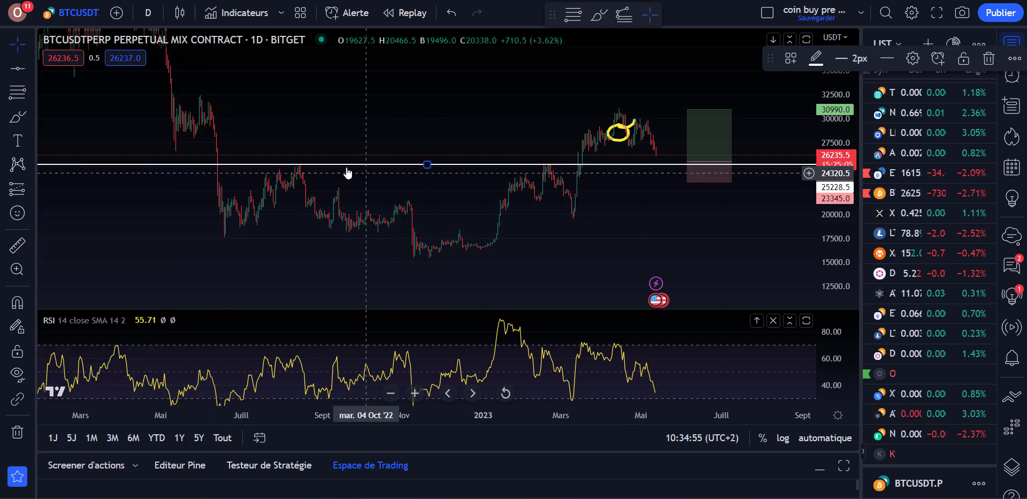
- Circle the August 2022 and February 2023 highs and the line below the current price, and sketch a rising stroke from there
mouse_move(279, 165)
mouse_down()
mouse_move(275, 177)
mouse_move(280, 163)
mouse_up()
mouse_move(540, 163)
mouse_down()
mouse_move(550, 175)
mouse_move(557, 164)
mouse_up()
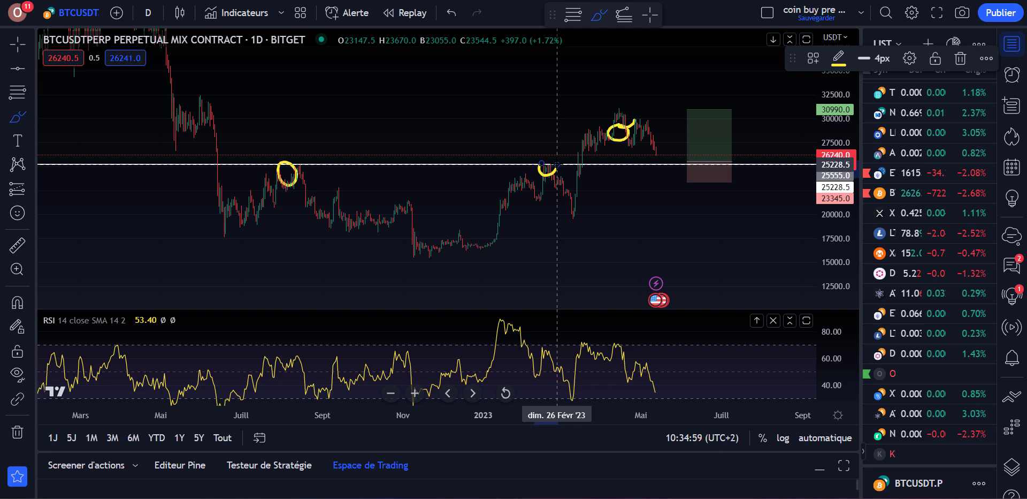
mouse_move(663, 158)
mouse_down()
mouse_move(642, 171)
mouse_move(657, 154)
mouse_up()
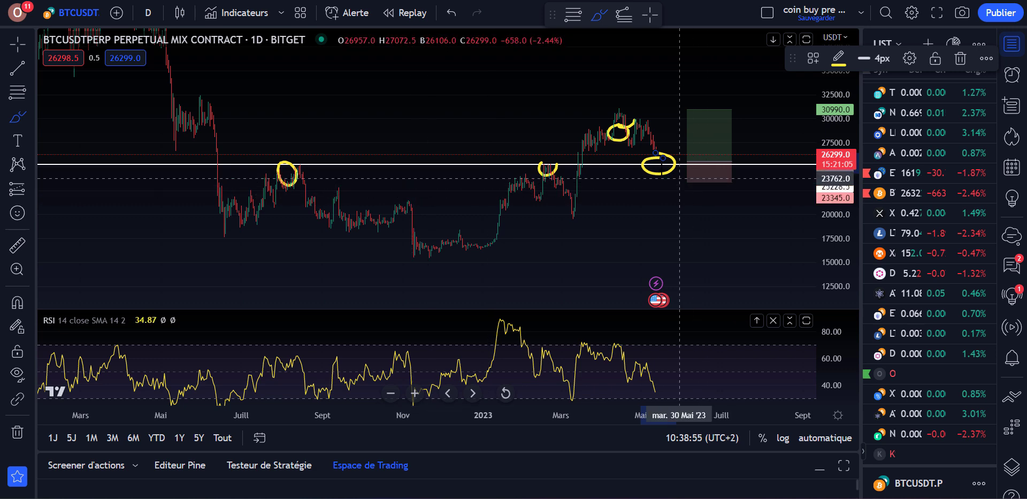
mouse_move(662, 157)
mouse_down()
mouse_move(696, 142)
mouse_move(718, 94)
mouse_up()
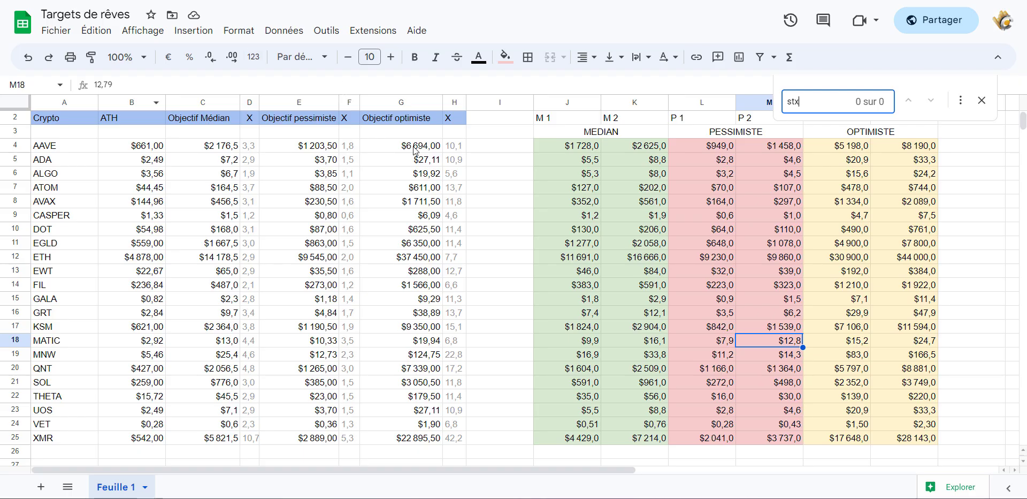
- Close the search bar in the "Targets de rêves" spreadsheet and return to the top of the table
scroll(262, 237, up, 1)
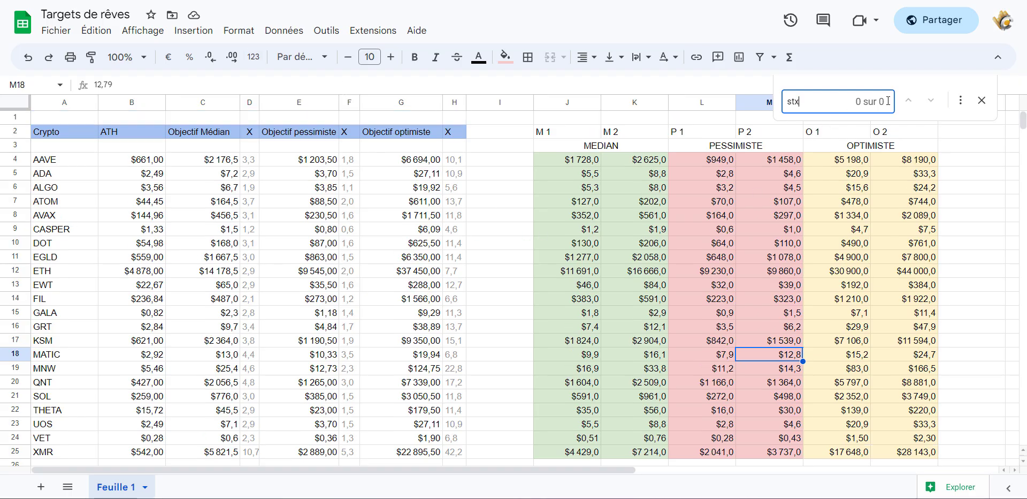
click(982, 100)
scroll(133, 224, down, 1)
scroll(125, 289, up, 1)
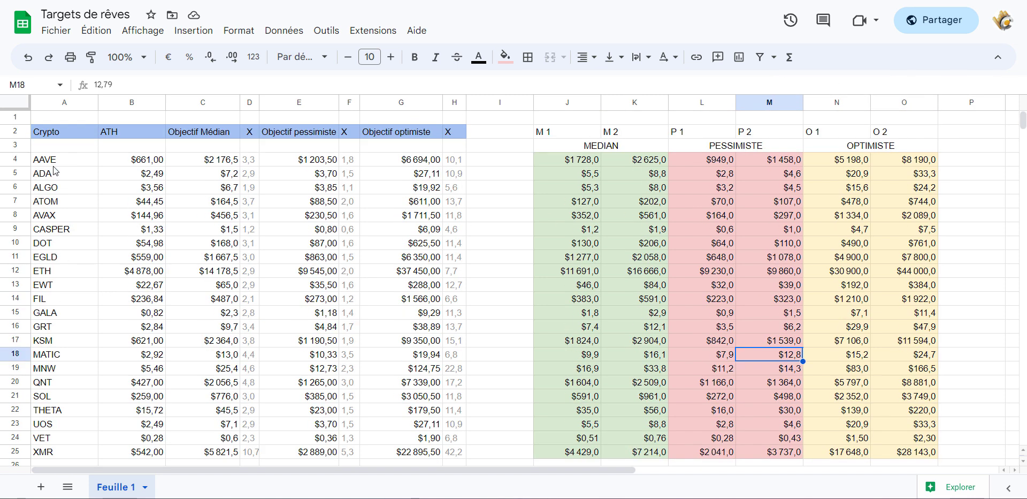
- Examine the crypto list and its median, pessimistic and optimistic price targets
click(588, 146)
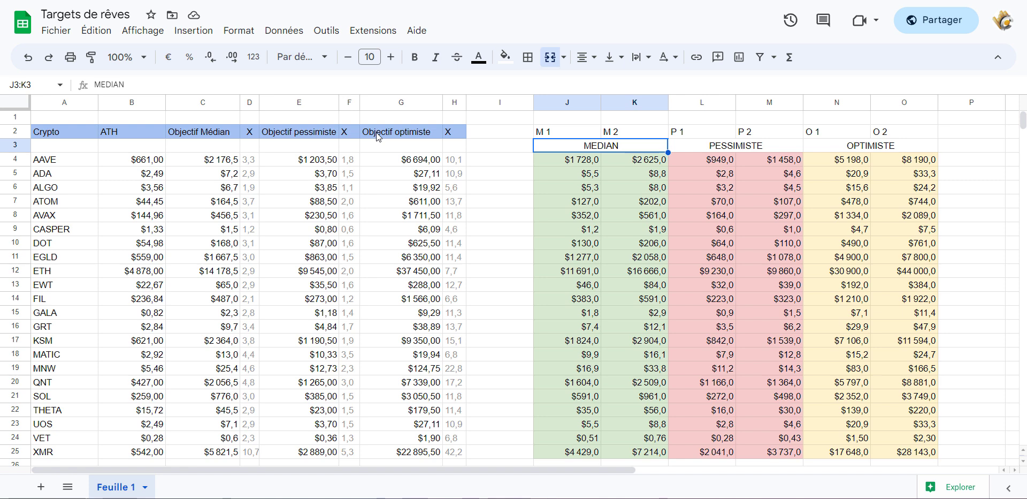
drag(64, 160, 64, 355)
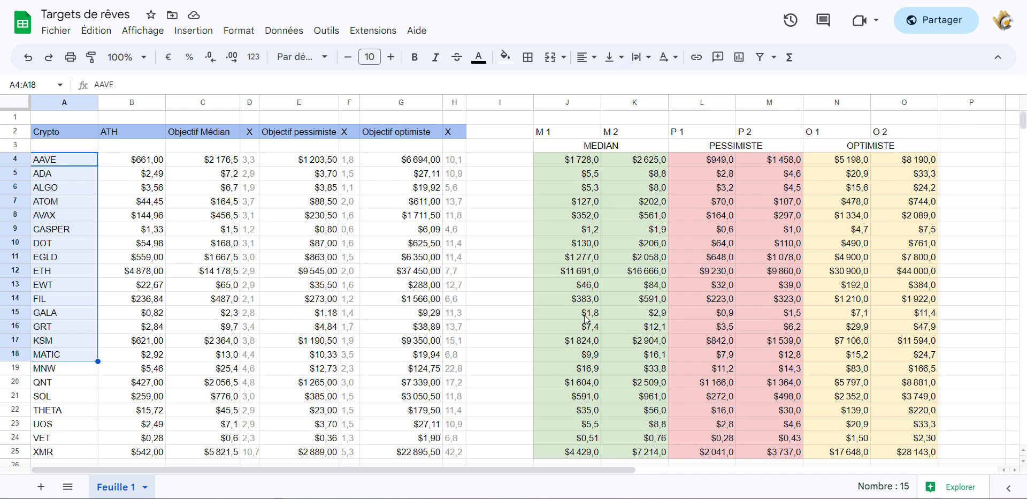
scroll(129, 222, down, 1)
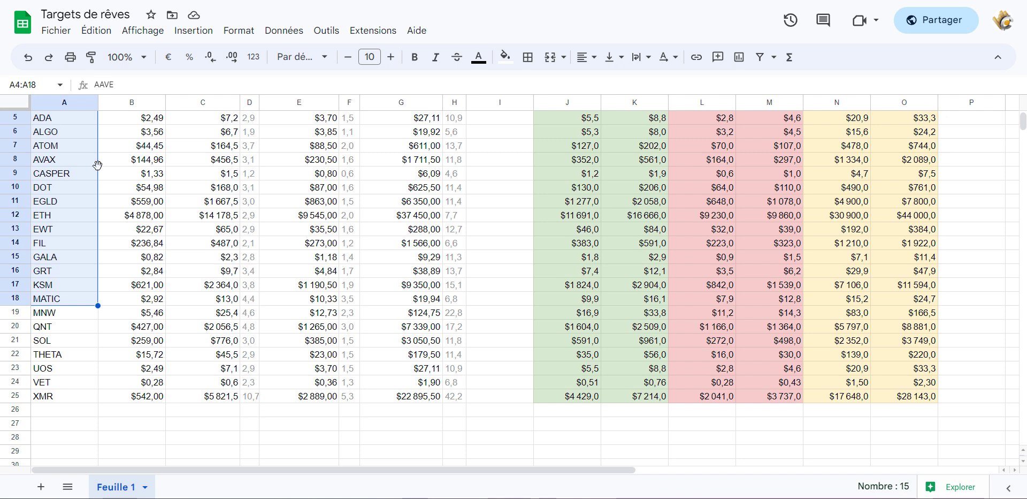
click(149, 244)
scroll(150, 248, up, 1)
click(499, 257)
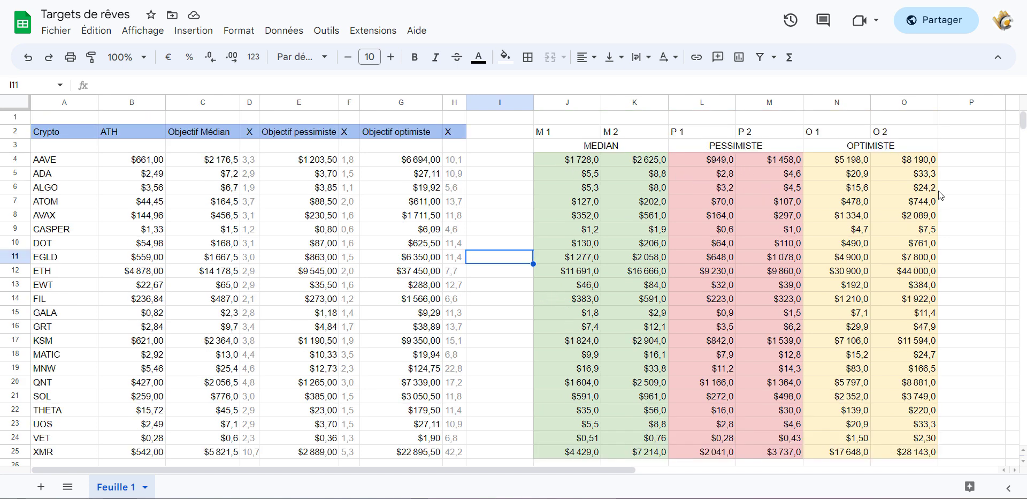
key(Up)
key(Up)
key(Up)
key(Up)
key(Up)
key(Up)
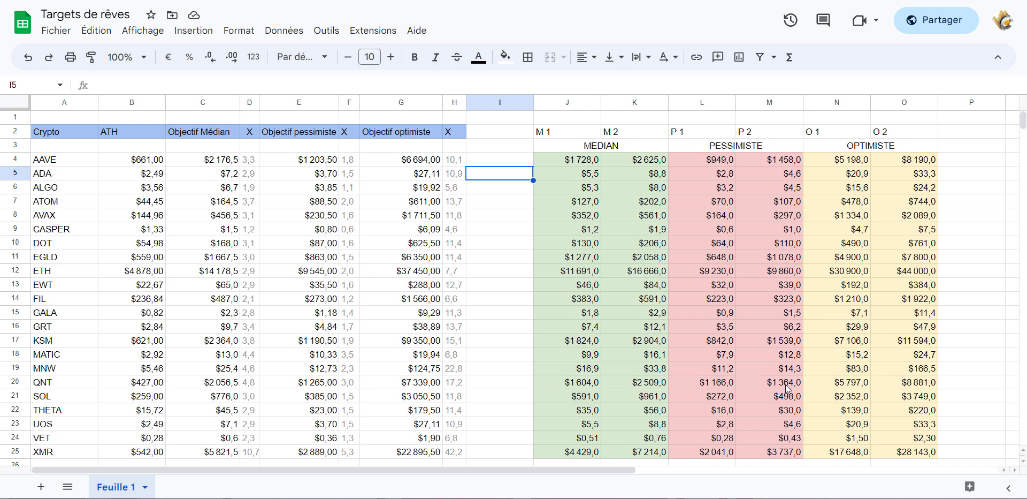
key(Down)
key(Down)
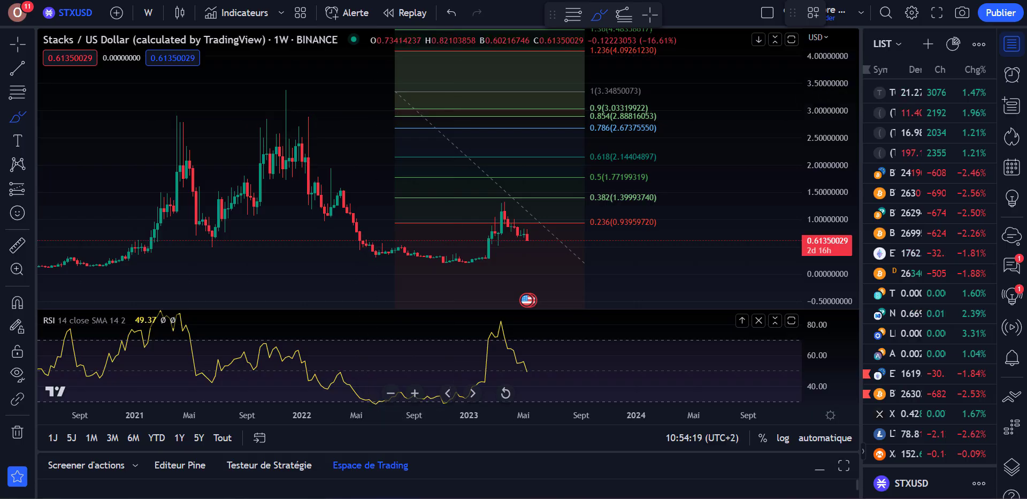
- Switch to TradingView, bring up the weekly BTCUSD chart and delete the yellow brush stroke along the 2023 rise
key(ctrl+z)
key(Escape)
click(622, 194)
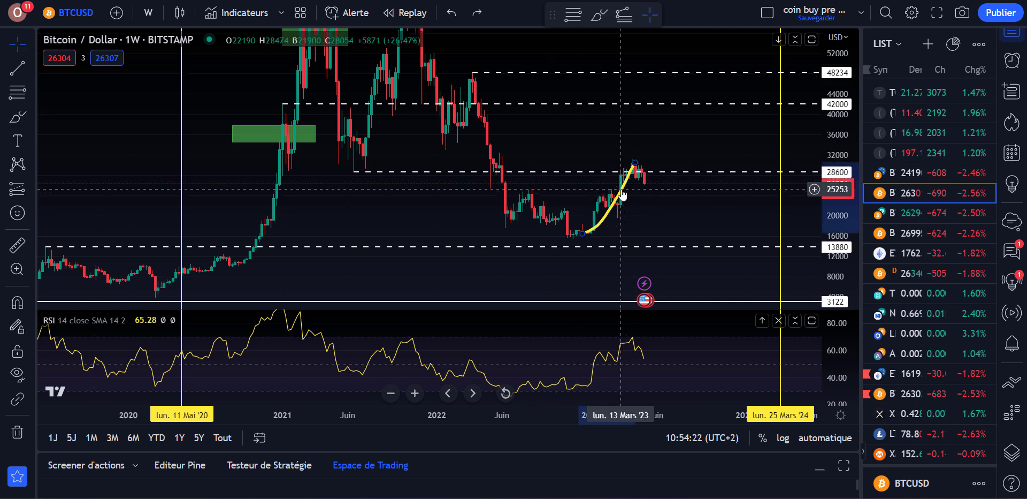
key(Delete)
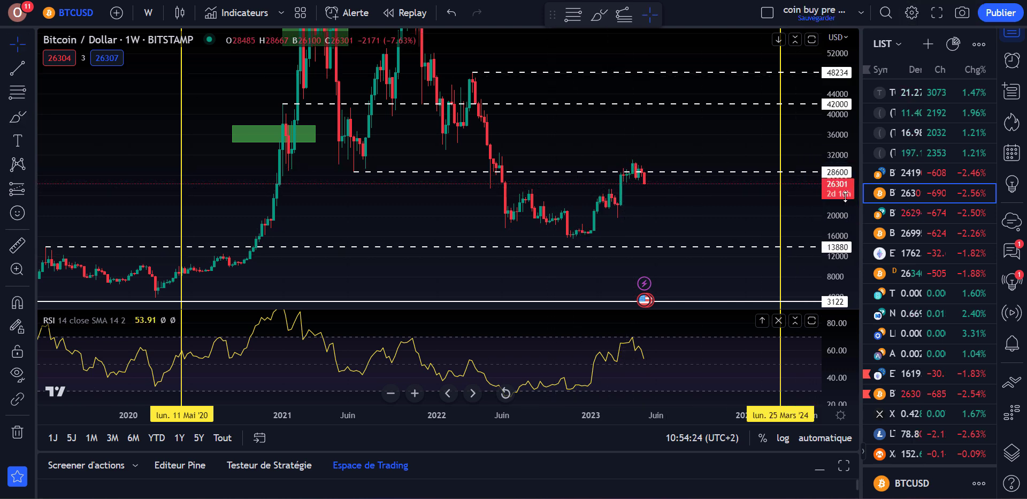
- Circle the March 2023 weekly low with the brush and undo the extra stroke drawn at the latest candle
scroll(697, 207, up, 3)
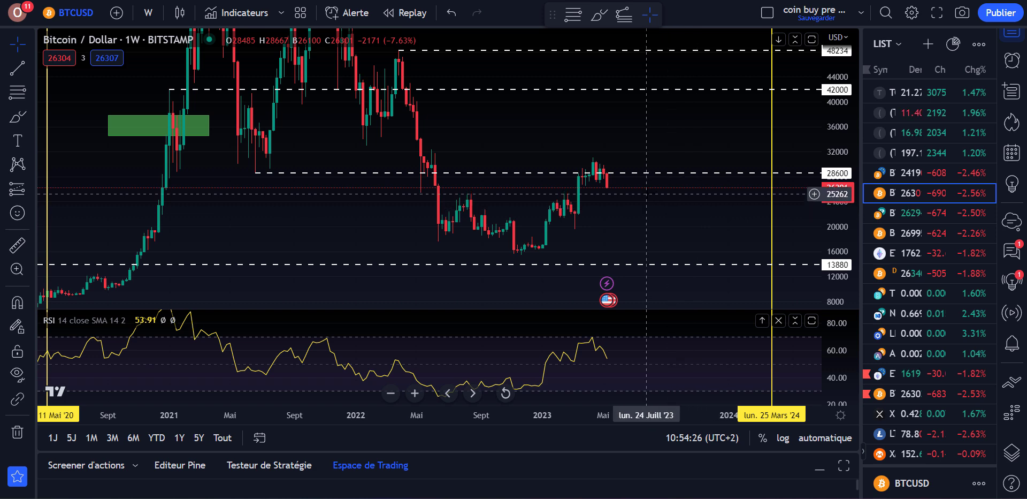
scroll(535, 166, up, 2)
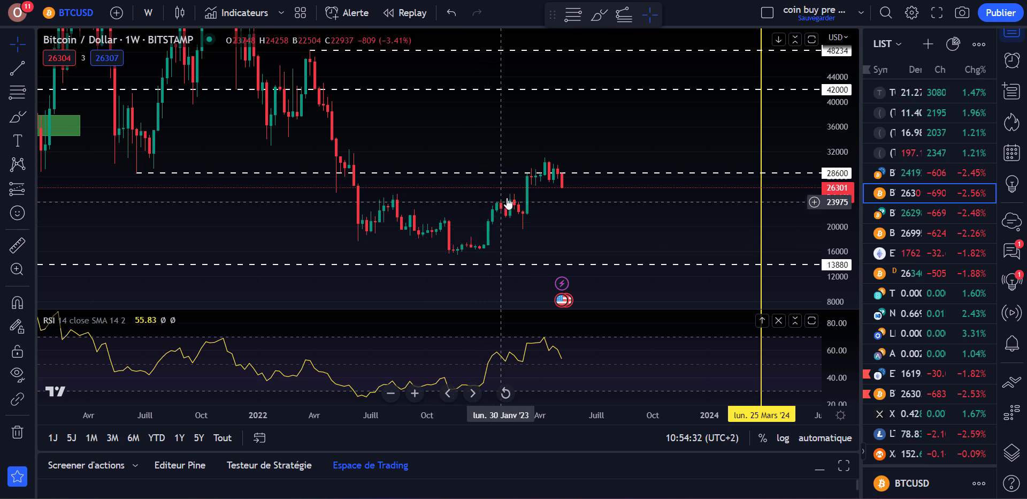
click(17, 117)
mouse_move(518, 215)
mouse_down()
mouse_move(513, 227)
mouse_move(530, 228)
mouse_move(518, 215)
mouse_up()
drag(563, 175, 574, 191)
key(ctrl+z)
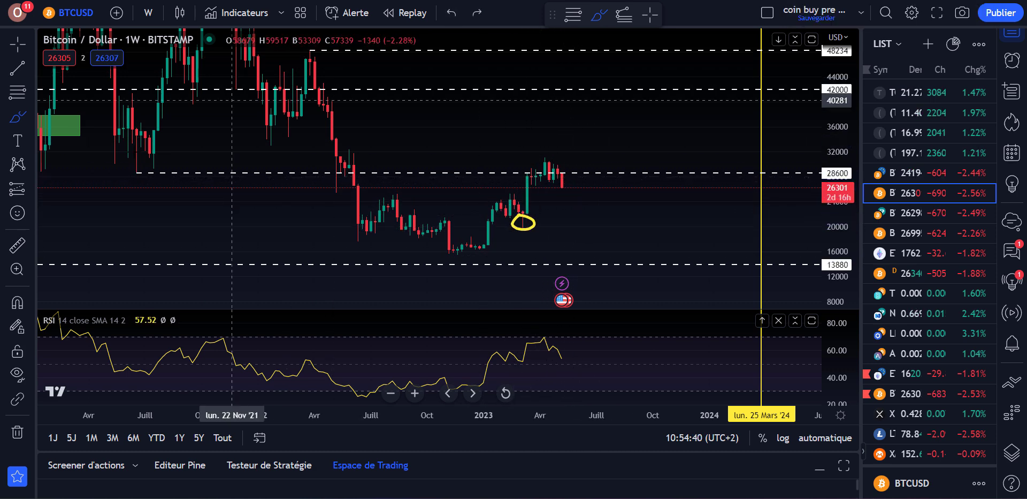
click(15, 41)
scroll(655, 220, up, 8)
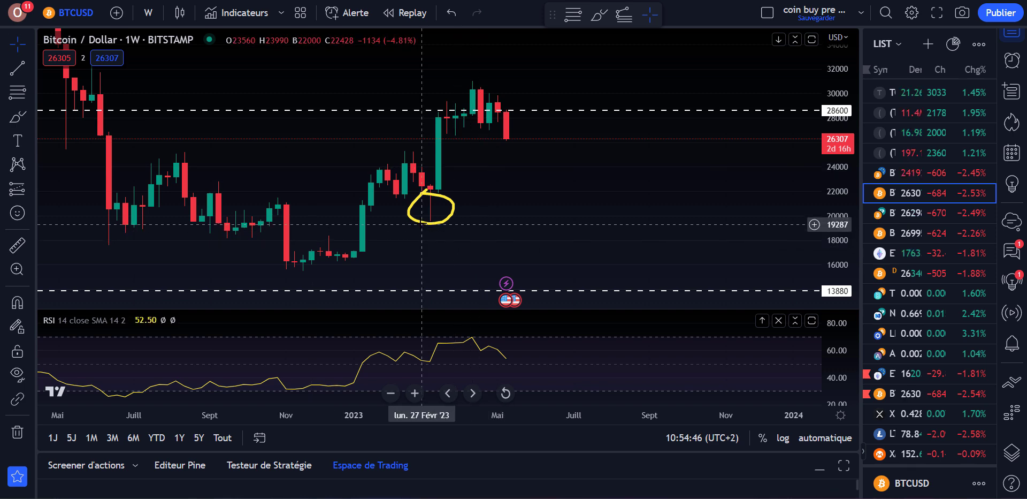
- Circle the February 2023 low, undo the stroke along the March rise, and sketch a projected decline to about 21000
click(17, 117)
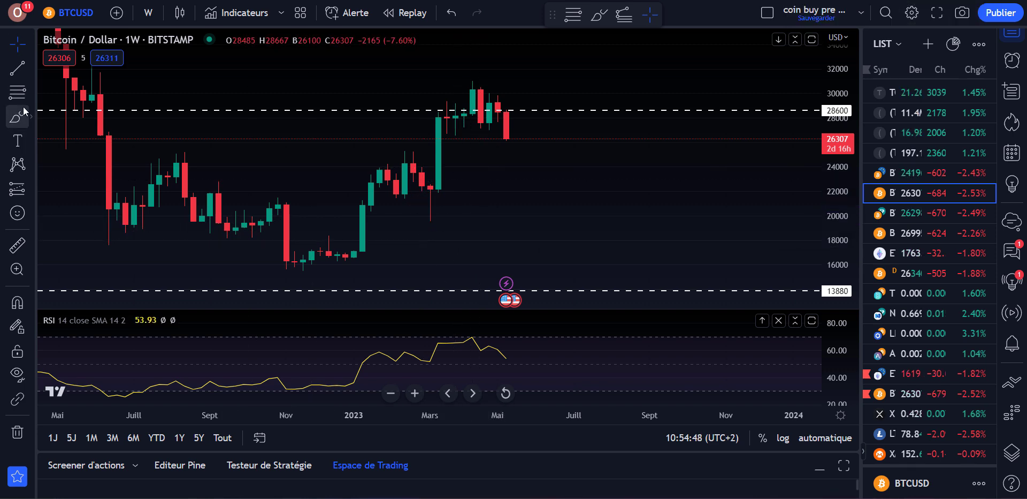
mouse_move(406, 190)
mouse_down()
mouse_move(395, 194)
mouse_move(430, 86)
mouse_up()
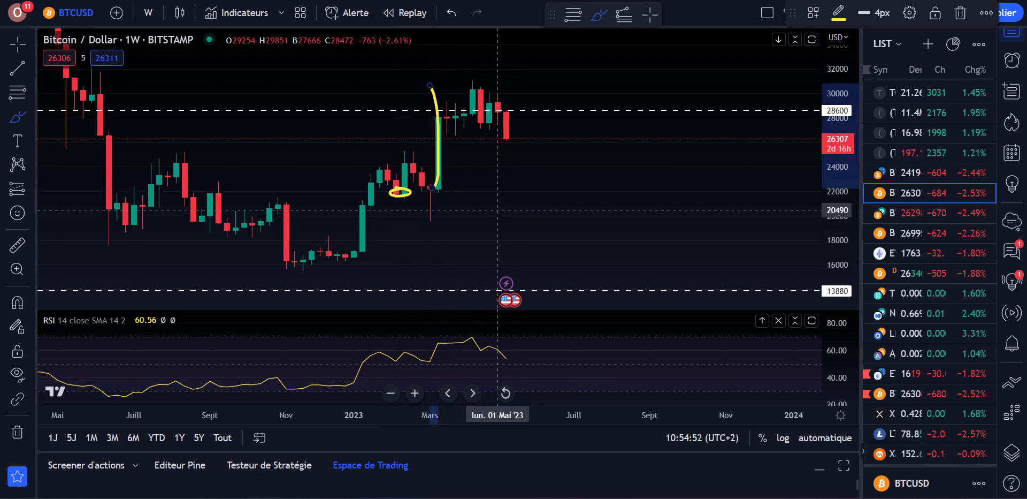
click(451, 13)
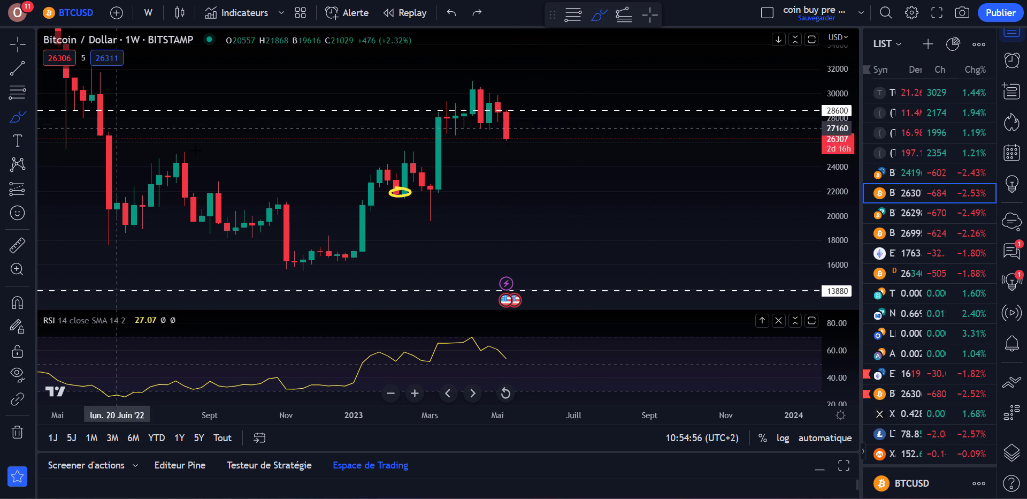
mouse_move(514, 137)
mouse_down()
mouse_move(548, 143)
mouse_move(565, 205)
mouse_up()
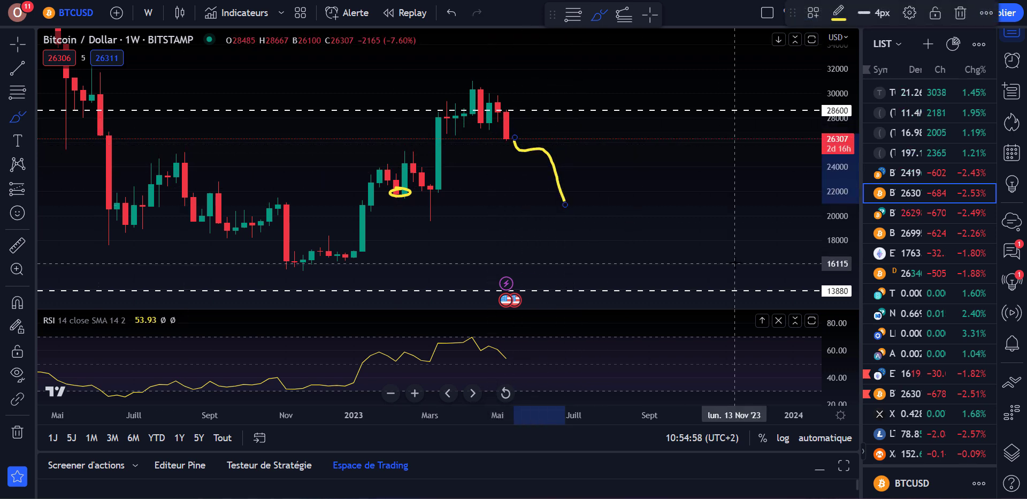
drag(512, 122, 498, 122)
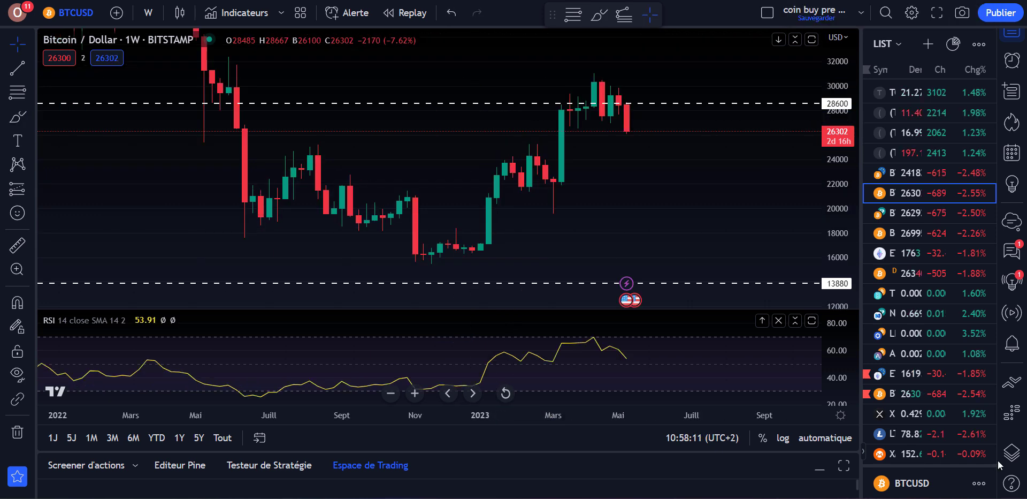
- Add a horizontal line at 25247 along the August 2022 and February 2023 highs and lower it to 24372
drag(673, 195, 623, 197)
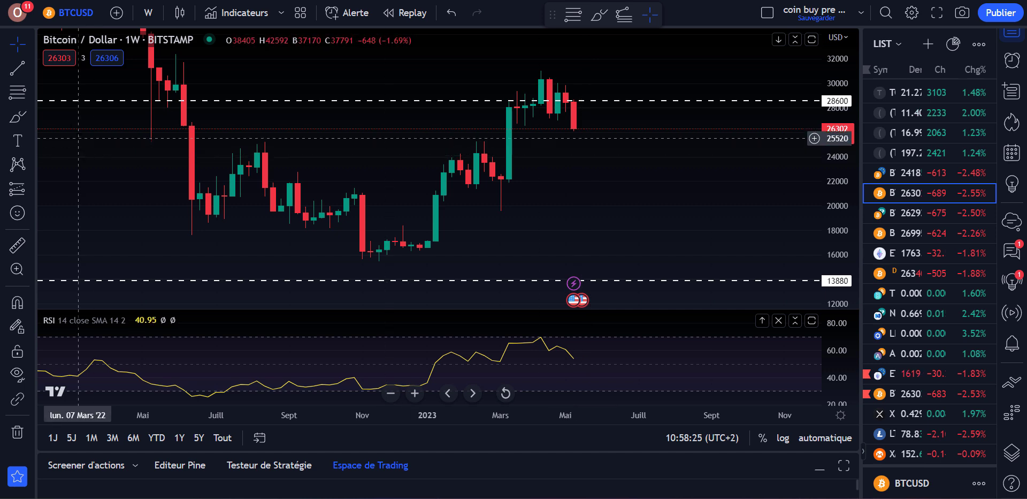
click(31, 75)
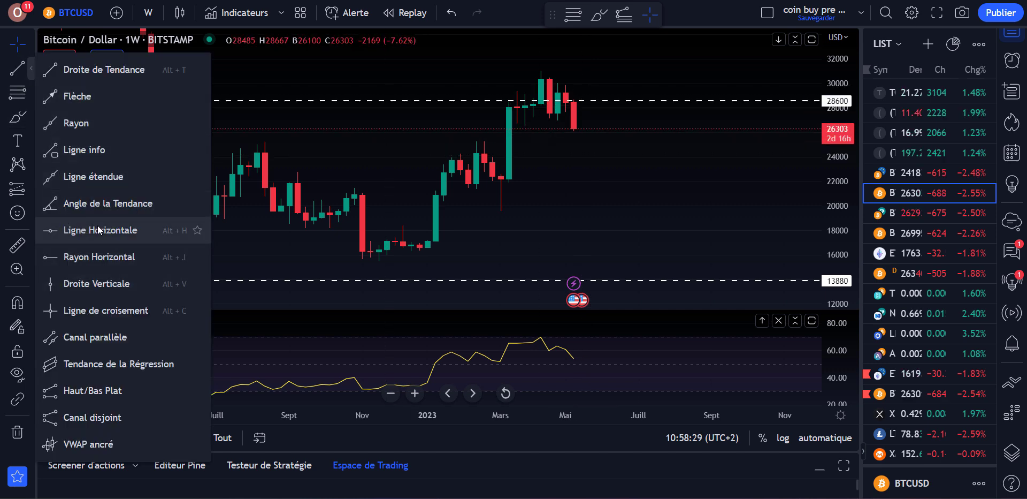
click(79, 229)
click(332, 142)
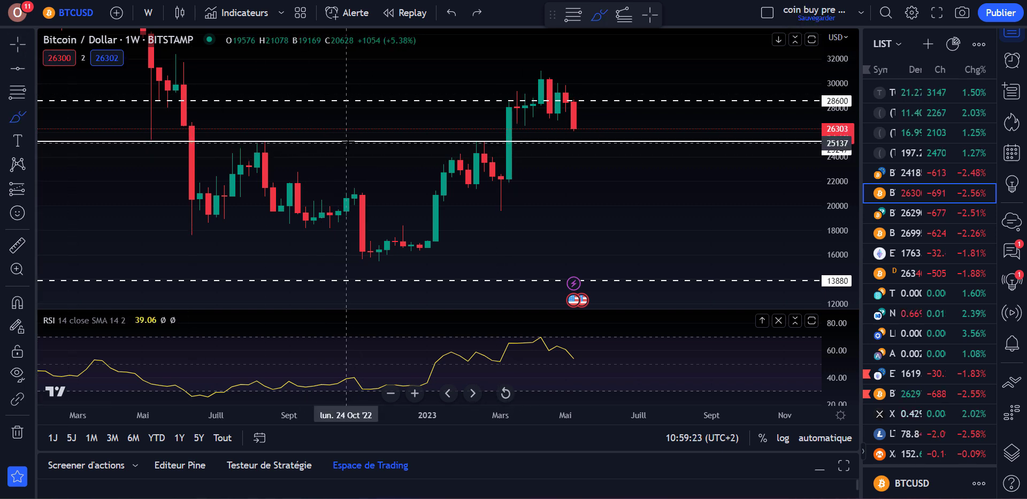
key(Escape)
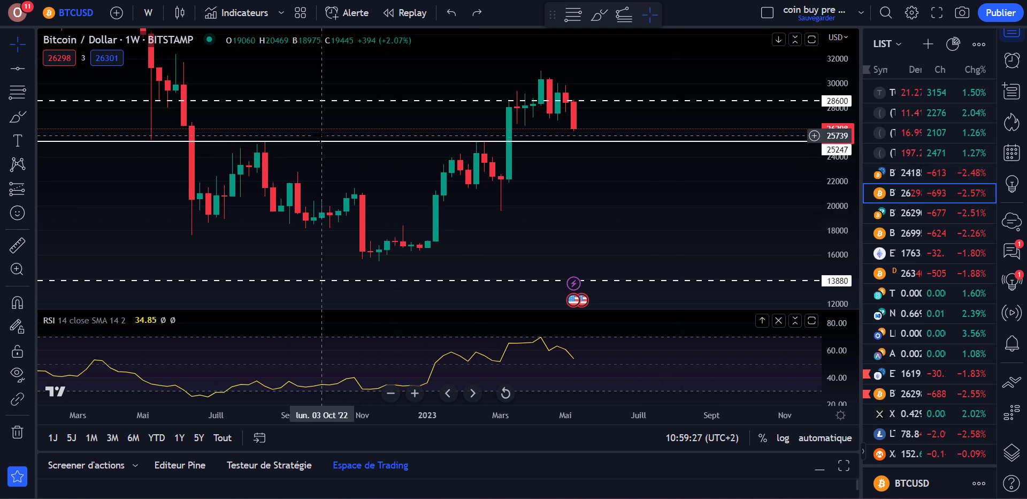
drag(321, 141, 318, 153)
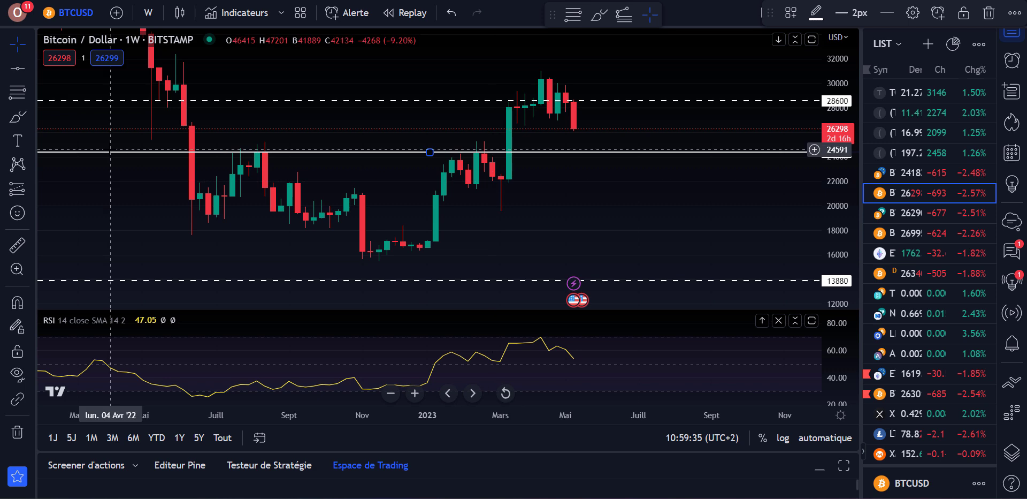
- Draw a Fibonacci retracement from the November 2022 low at 15479 to the April 2023 high at 31035
key(alt+f)
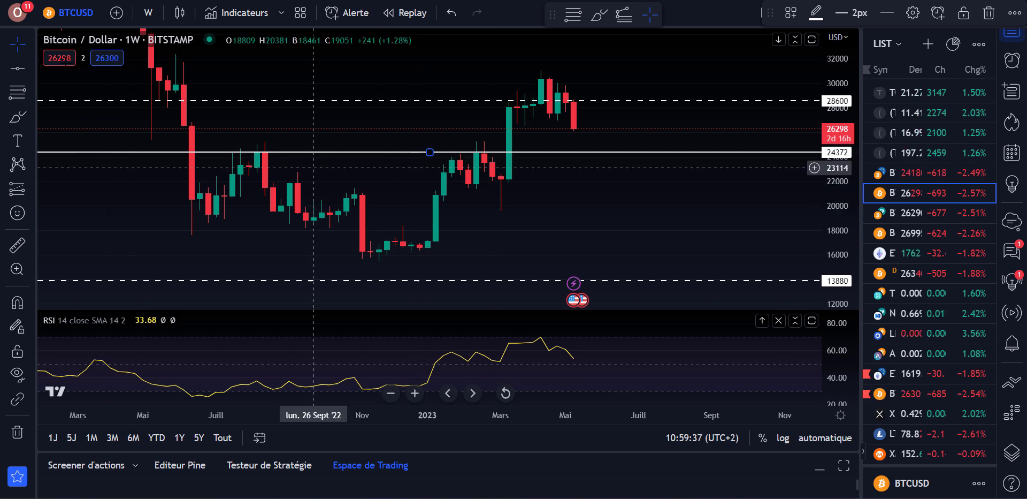
click(379, 261)
click(540, 71)
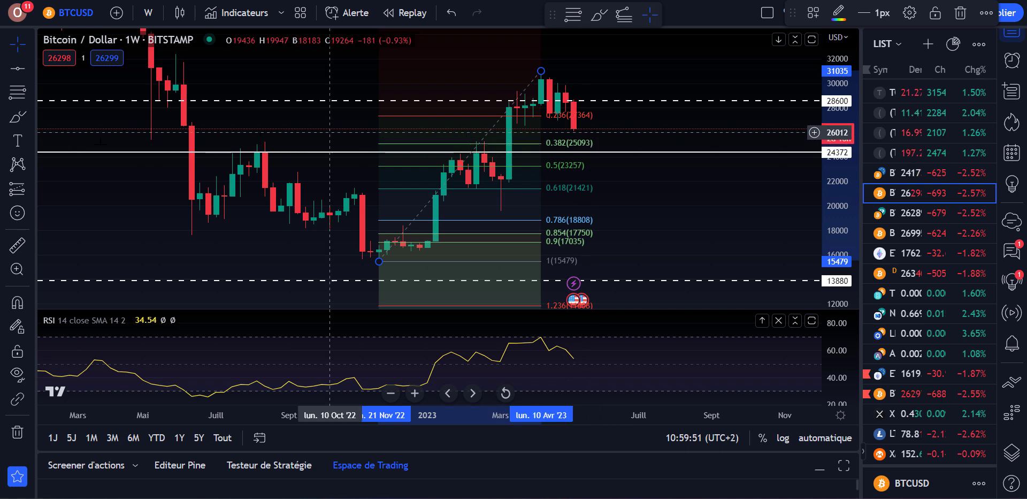
- Circle the February 2023 and August 2022 highs near the 0.382 retracement level with the brush
click(17, 117)
drag(468, 141, 483, 134)
drag(249, 134, 262, 135)
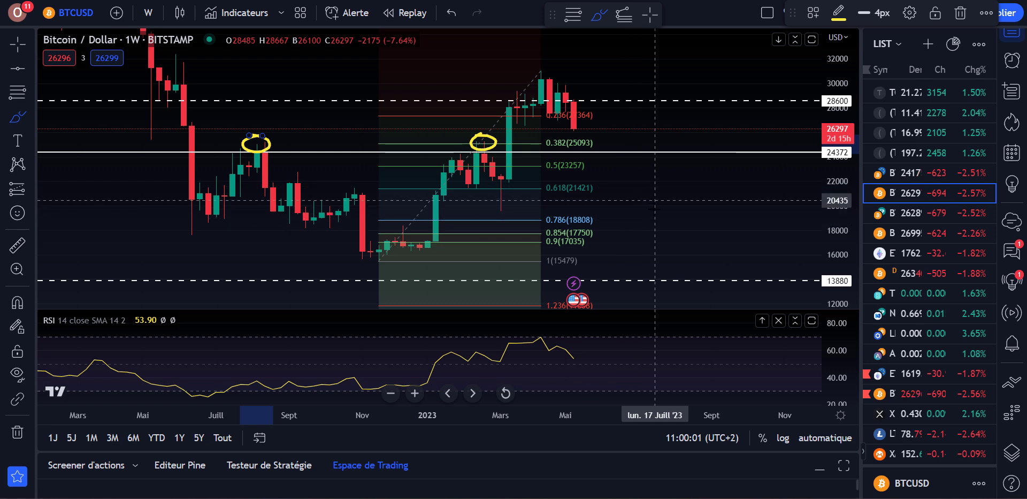
- Sketch a drop from the latest candle to about 24000 with the brush and circle its end point
click(31, 116)
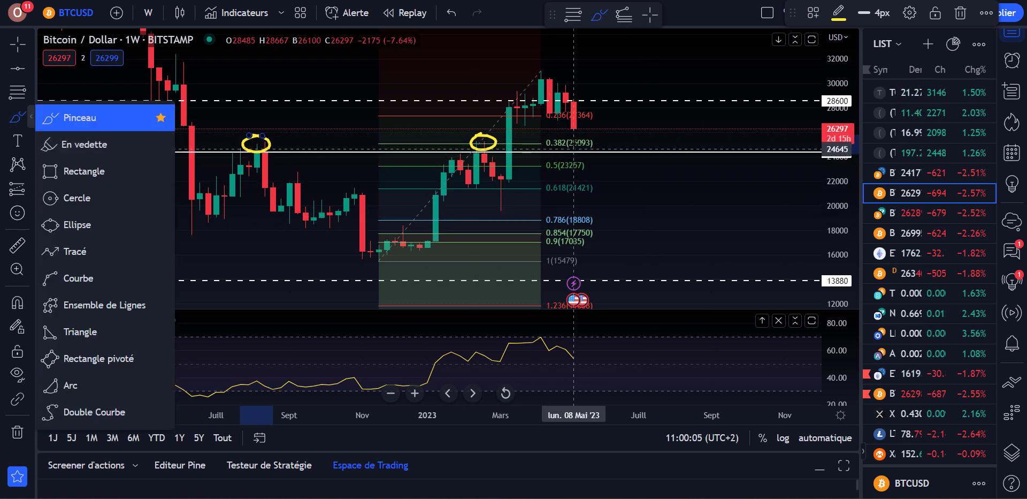
click(574, 143)
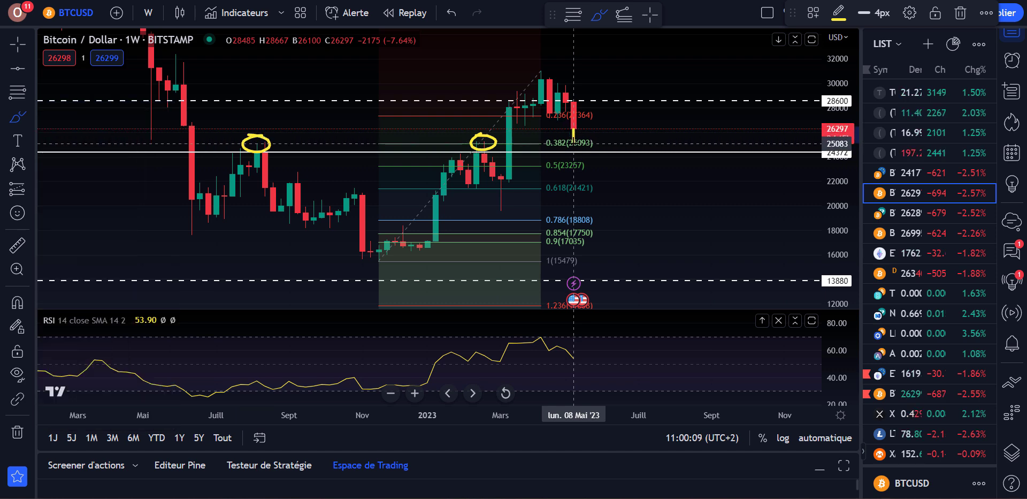
mouse_move(574, 152)
mouse_down()
mouse_move(572, 164)
mouse_move(589, 159)
mouse_up()
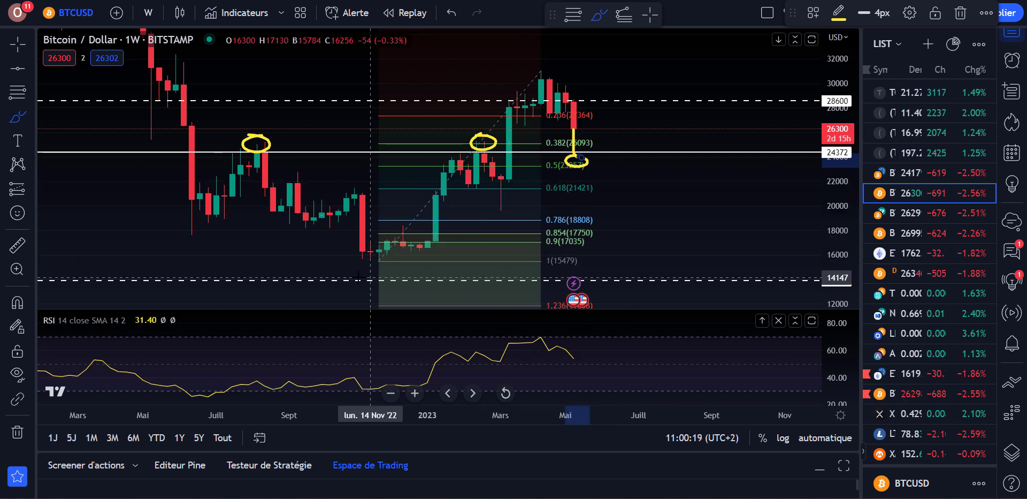
- Trace the November 2022 to April 2023 rise, then sketch a projected decline ending in a large loop around 20000 in the second half of 2023
mouse_move(356, 213)
mouse_down()
mouse_move(372, 246)
mouse_move(415, 245)
mouse_move(468, 153)
mouse_move(501, 182)
mouse_move(510, 120)
mouse_move(549, 90)
mouse_up()
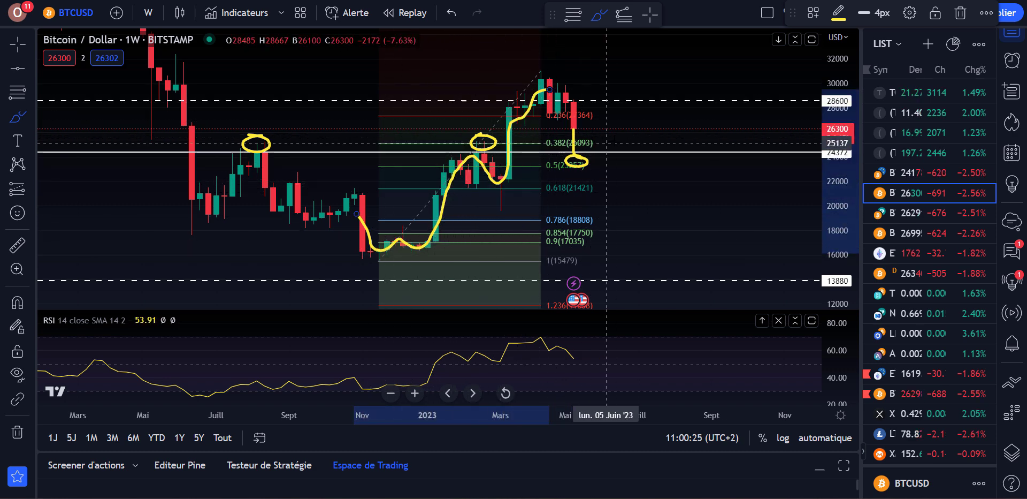
mouse_move(574, 159)
mouse_down()
mouse_move(655, 214)
mouse_move(765, 200)
mouse_move(777, 220)
mouse_up()
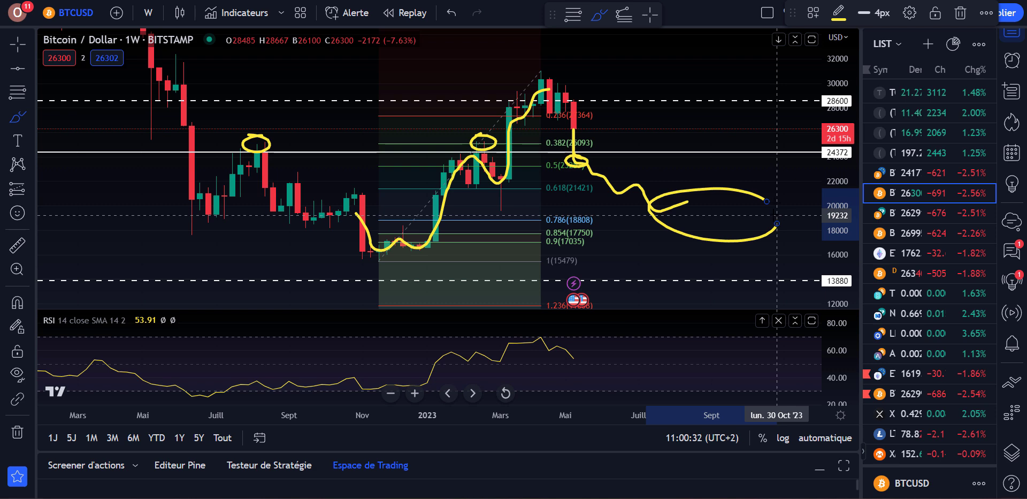
drag(761, 173, 761, 63)
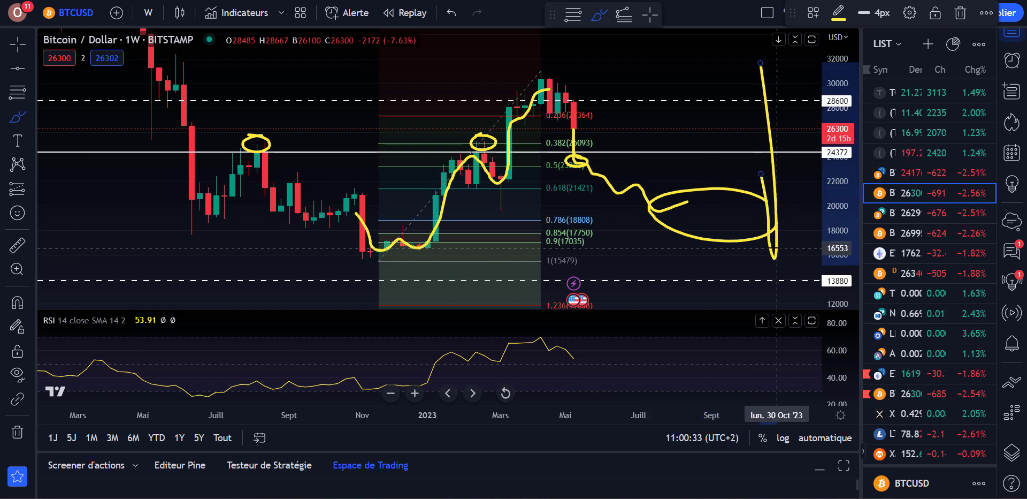
- Undo the latest brush strokes, back to the circle around the February 2023 high
click(453, 14)
click(452, 14)
click(452, 14)
click(452, 14)
click(452, 14)
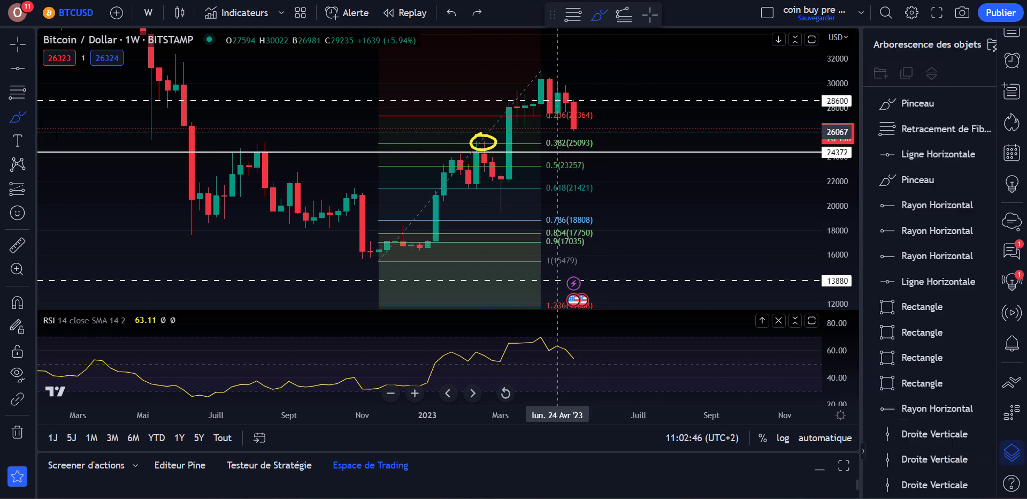
- Sketch a projected rebound from the latest candle to about 32500, and a lower RSI peak beneath a line drawn from the April high
mouse_move(573, 114)
mouse_down()
mouse_move(615, 111)
mouse_move(630, 71)
mouse_up()
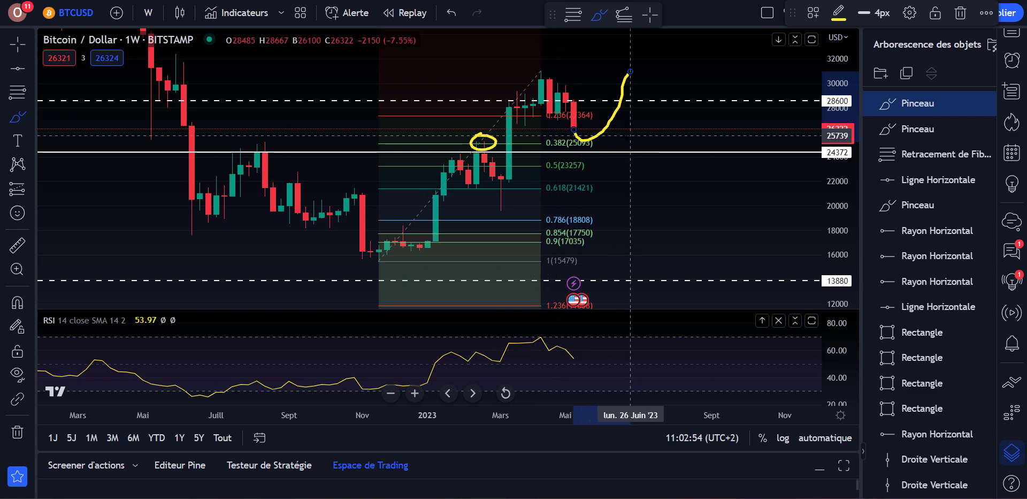
drag(630, 65, 630, 51)
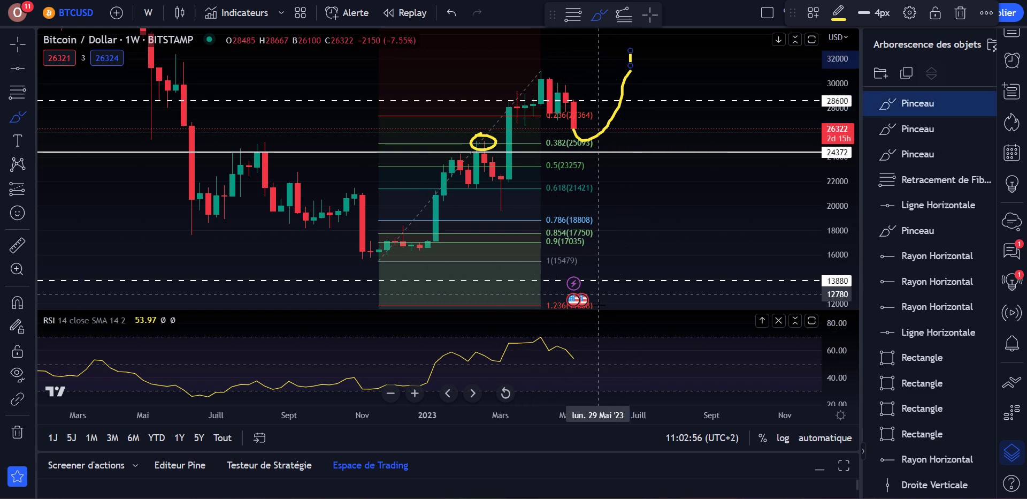
drag(575, 354, 598, 345)
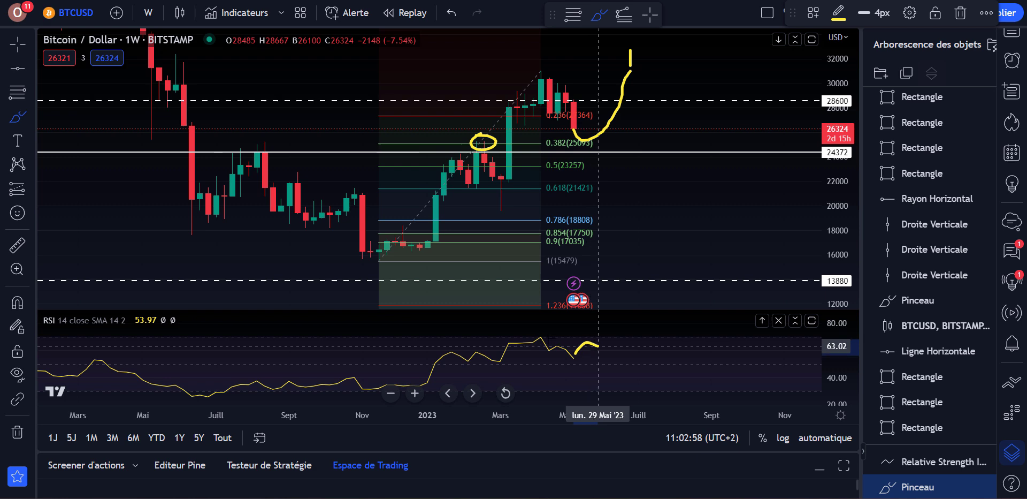
drag(535, 336, 614, 340)
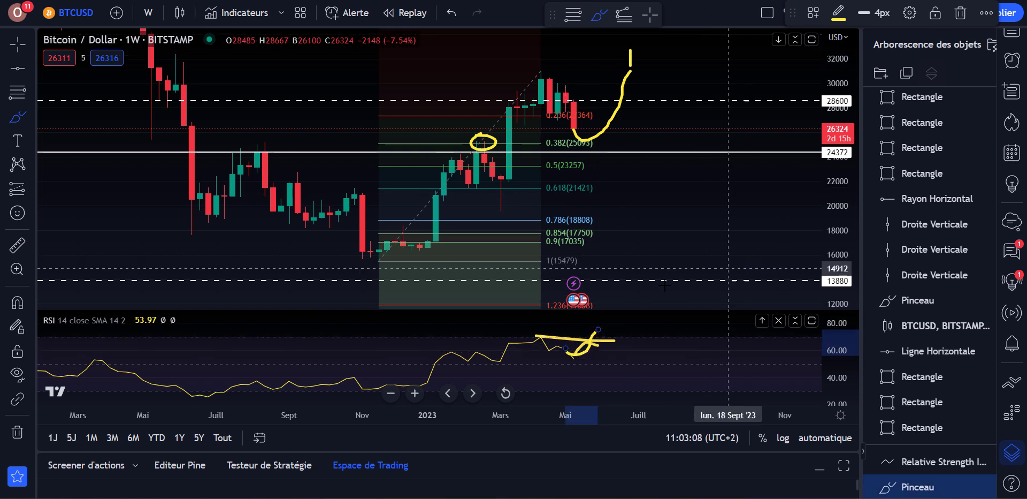
drag(597, 329, 630, 345)
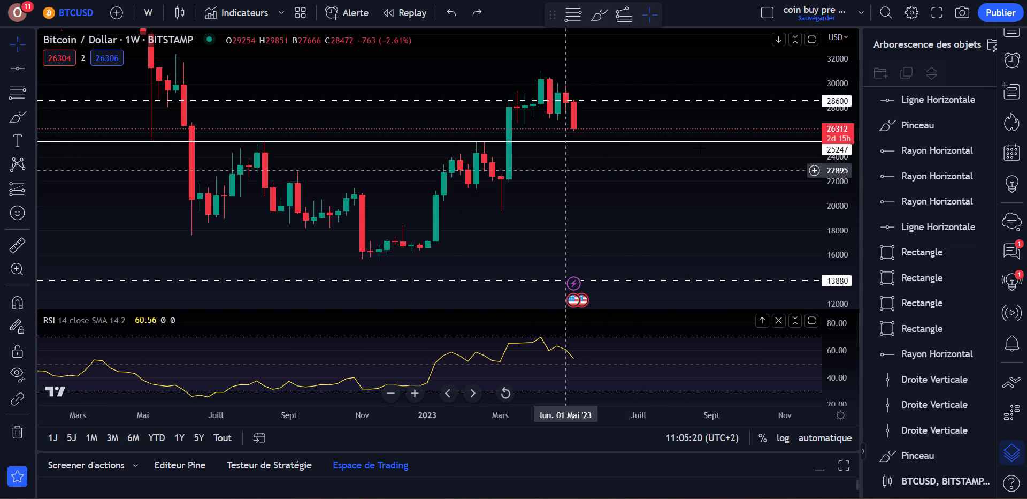
- Sketch a large downward arrow from about 31000 to 18000 in the empty space after the latest candle, and undo its strokes
key(alt+b)
mouse_move(671, 68)
mouse_down()
mouse_move(747, 234)
mouse_move(761, 172)
mouse_up()
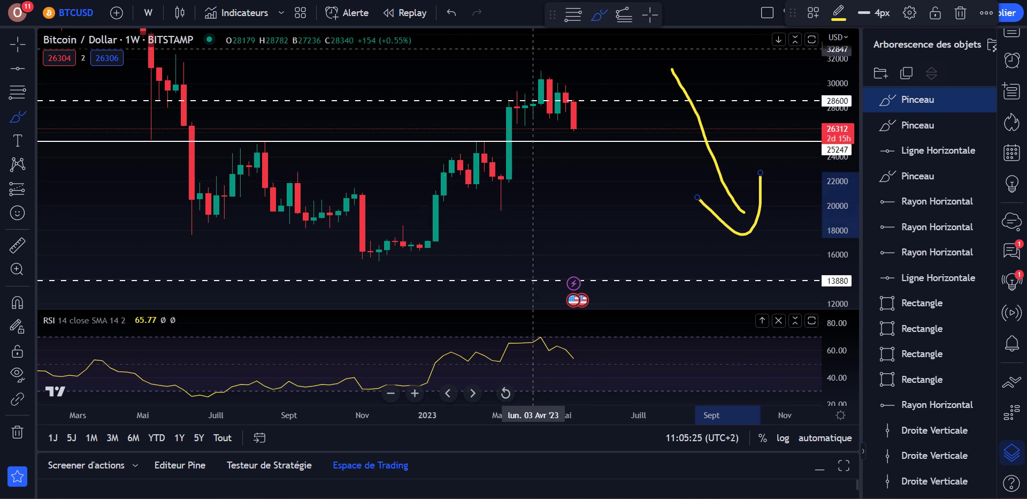
mouse_move(638, 59)
mouse_down()
mouse_move(639, 138)
mouse_move(736, 205)
mouse_up()
click(451, 13)
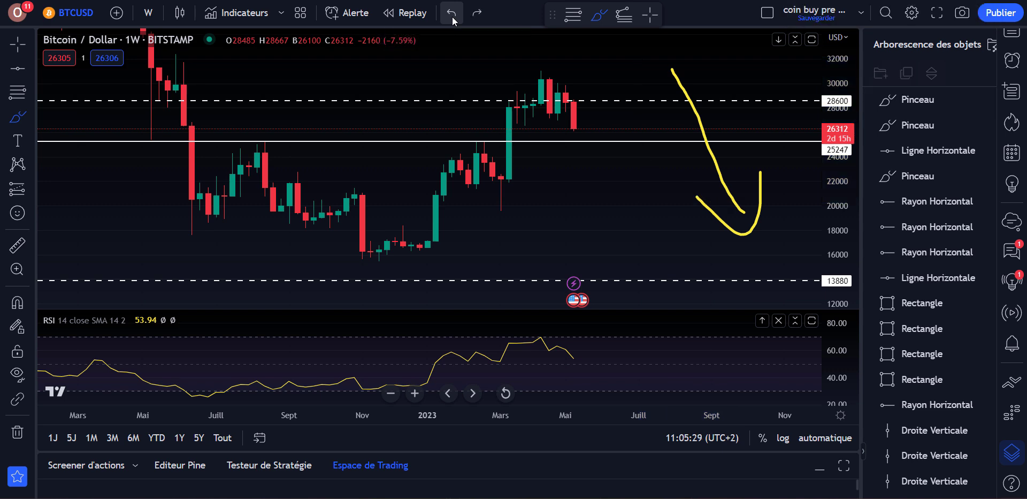
click(452, 18)
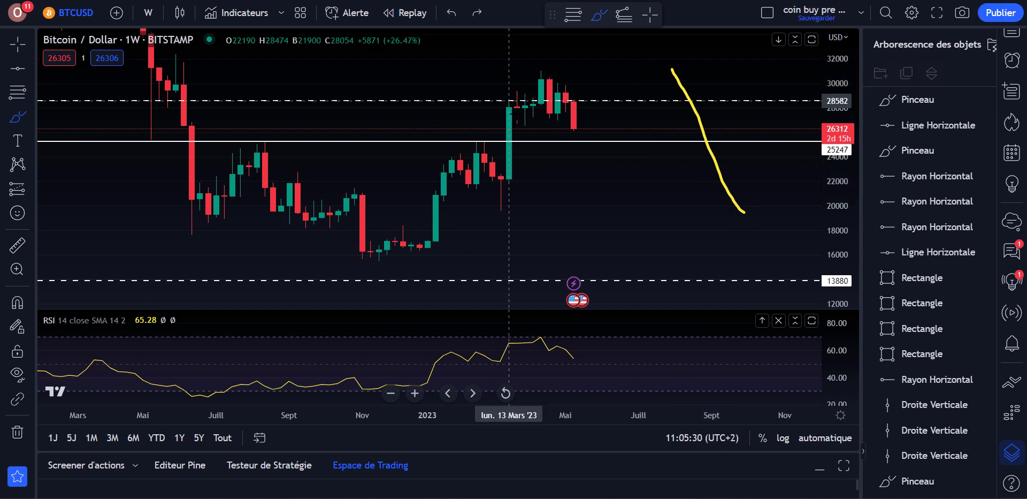
click(451, 17)
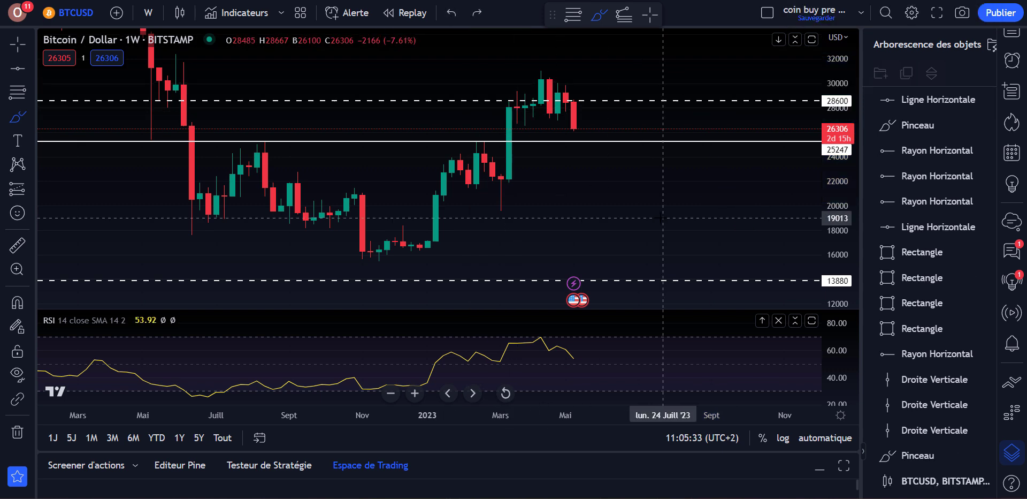
- Switch to the CryptOrganiz Trade Bybit spreadsheet and set its zoom to 150%
click(14, 48)
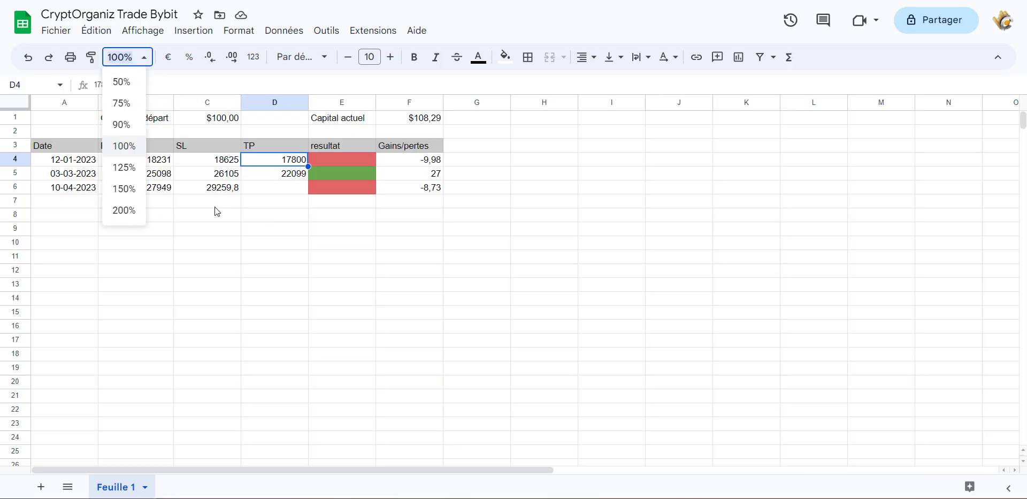
key(Return)
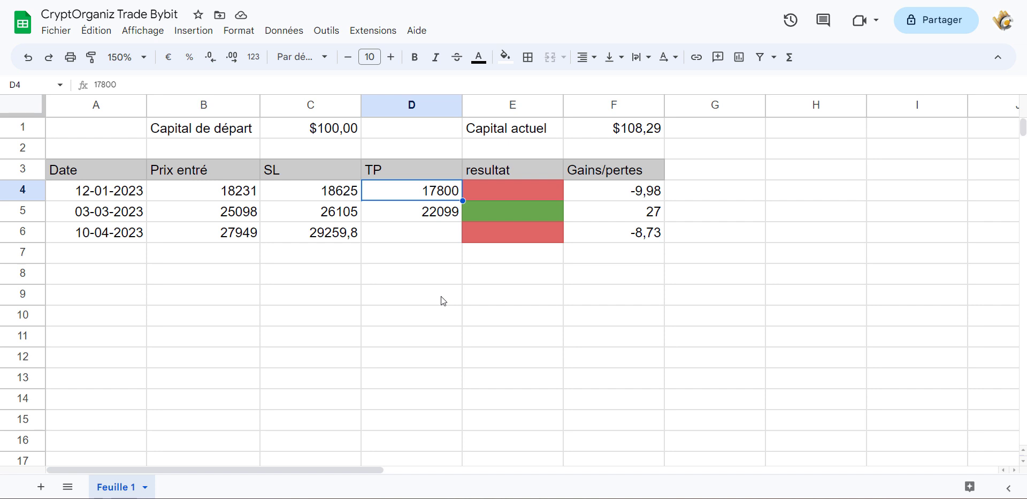
click(430, 282)
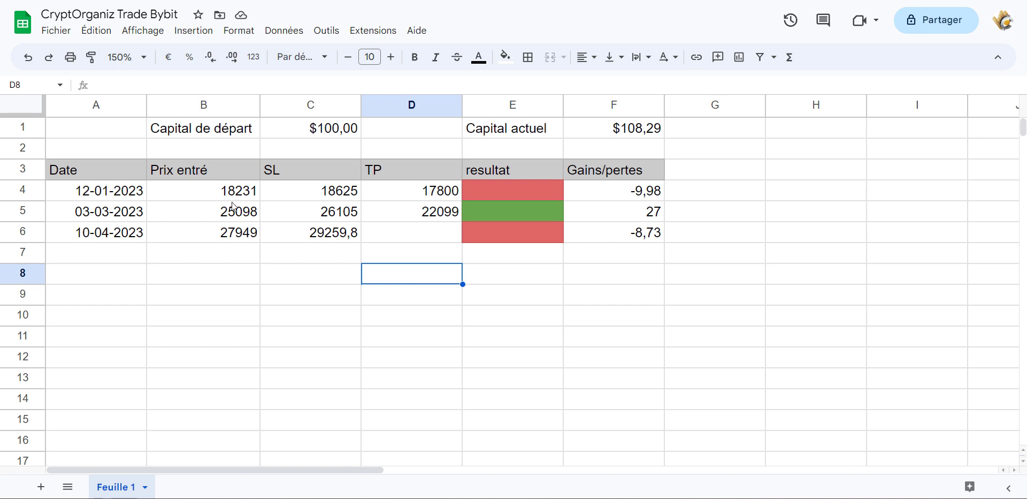
- Review the three logged trades with their entry, stop-loss and gain or loss values, plus the starting and current capital
drag(227, 198, 278, 192)
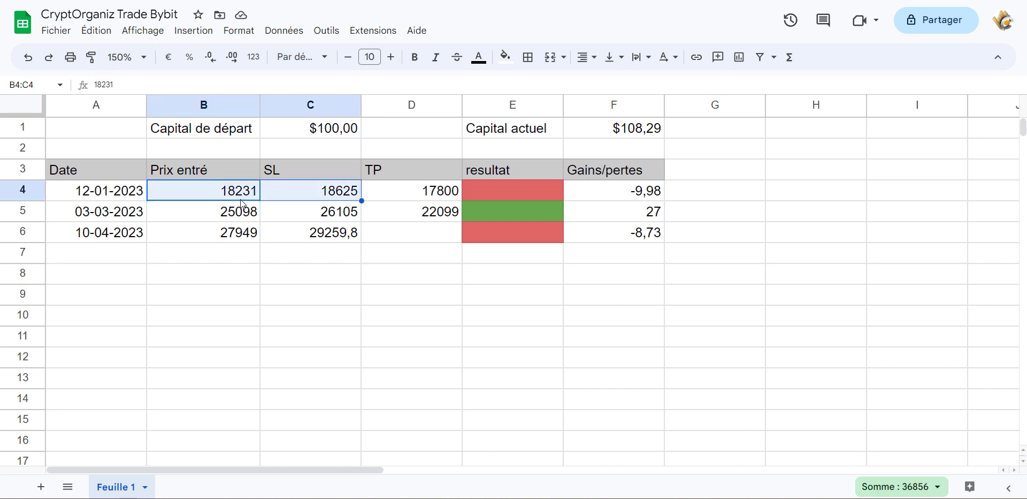
click(599, 191)
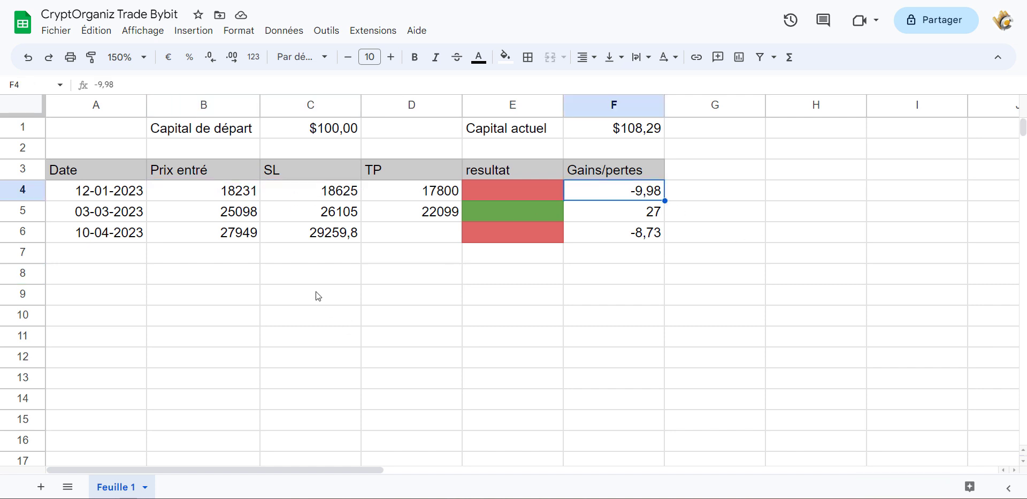
click(629, 216)
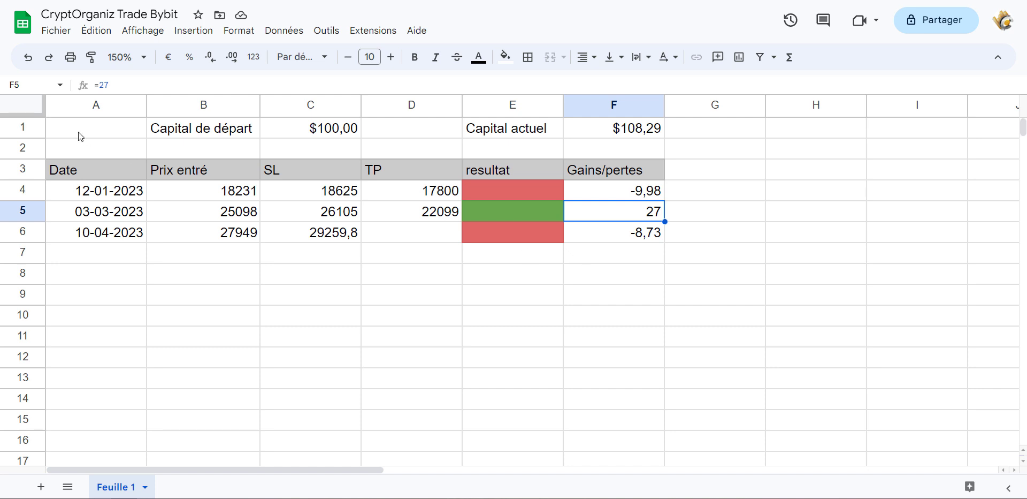
drag(97, 193, 605, 232)
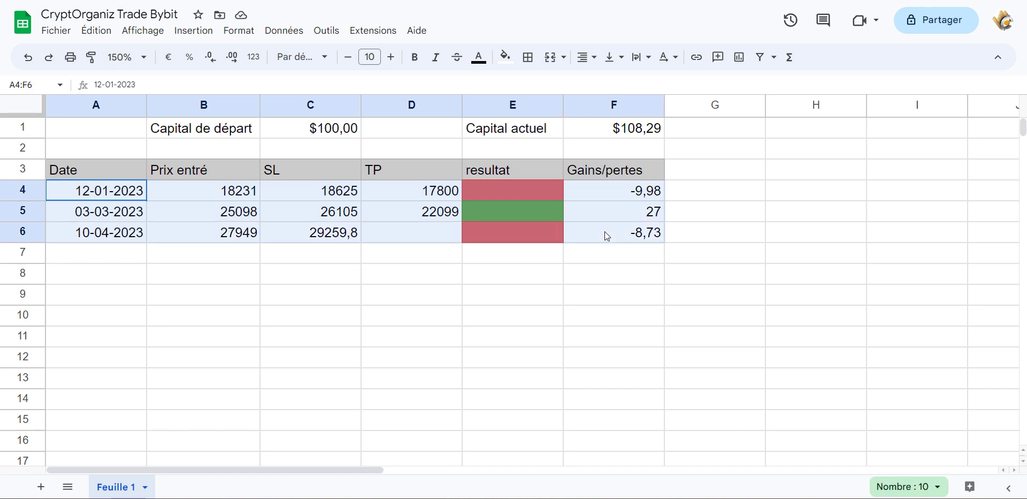
click(624, 267)
click(305, 137)
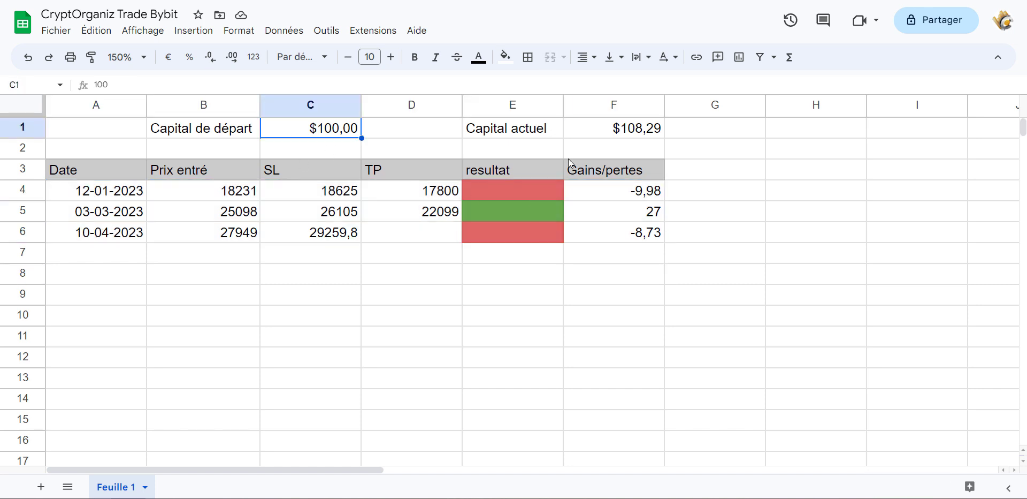
click(589, 133)
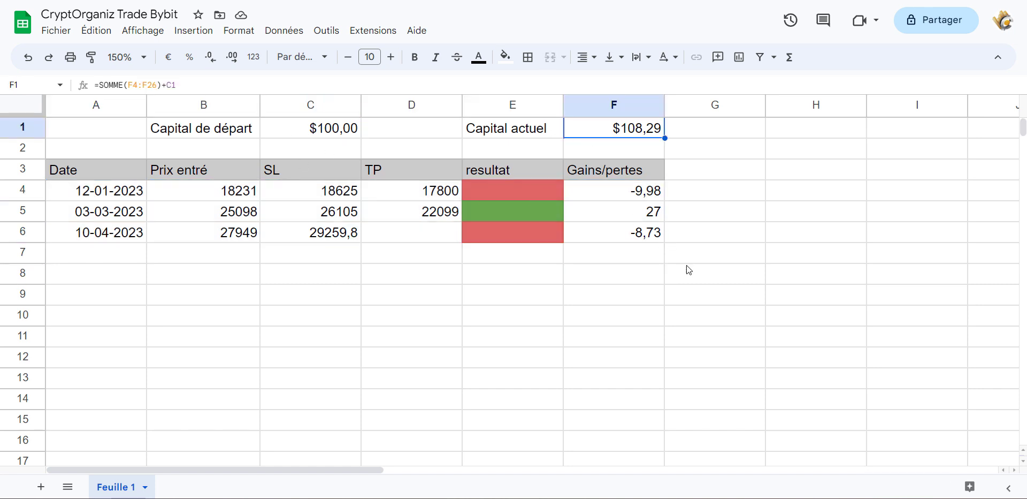
click(509, 231)
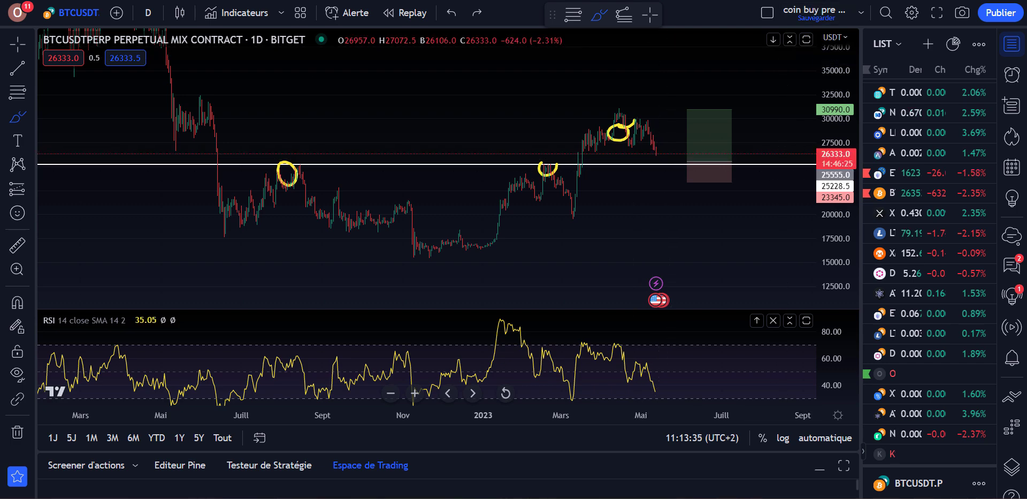
- Switch to the Bybit trading page and review the active BTCUSDT limit long order
key(alt+Tab)
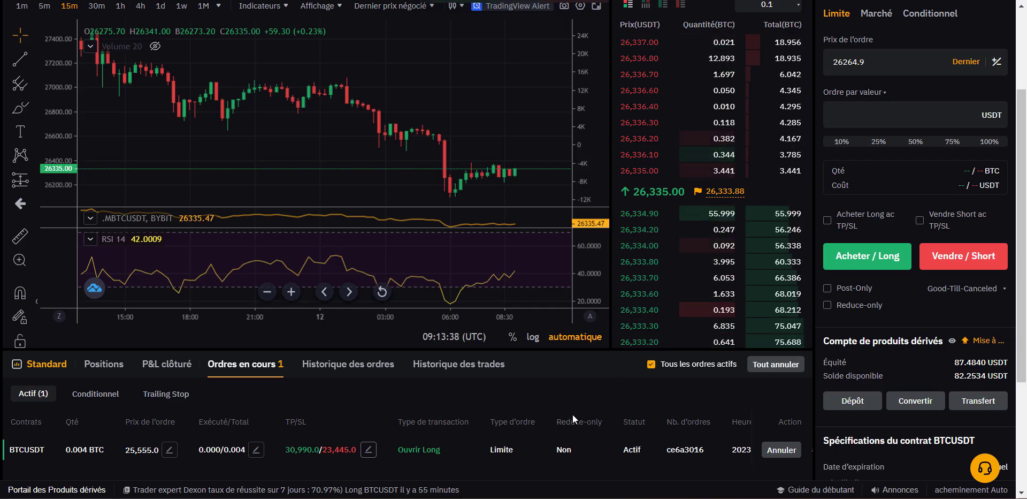
scroll(621, 383, down, 3)
scroll(624, 383, up, 5)
- Switch to the Bitget futures page and review the open BTCUSDT limit long order and the order form
key(alt+Tab)
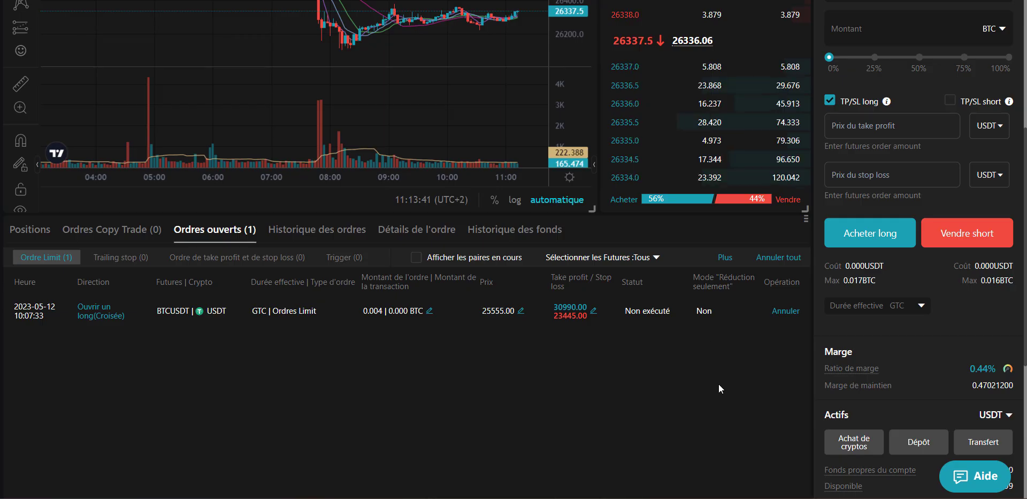
scroll(536, 374, up, 5)
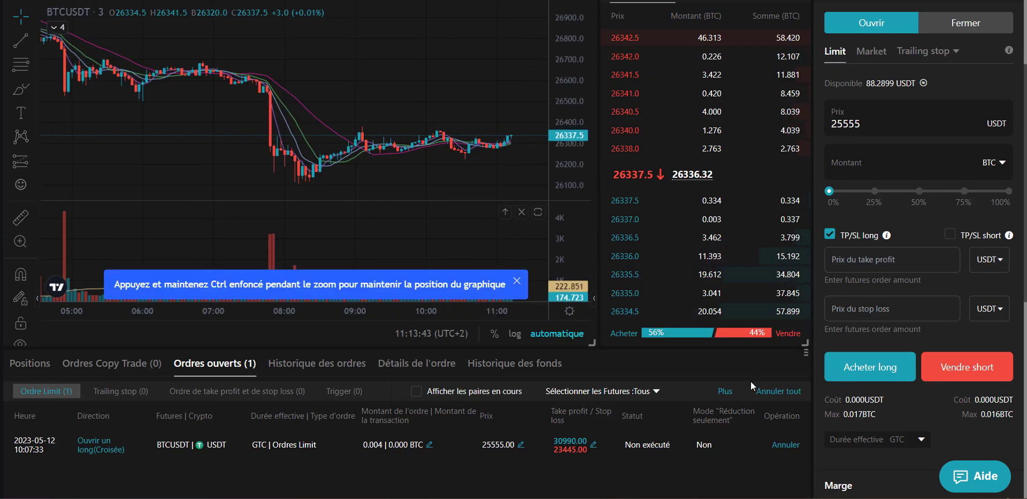
scroll(739, 406, down, 1)
scroll(740, 405, up, 3)
scroll(442, 323, down, 4)
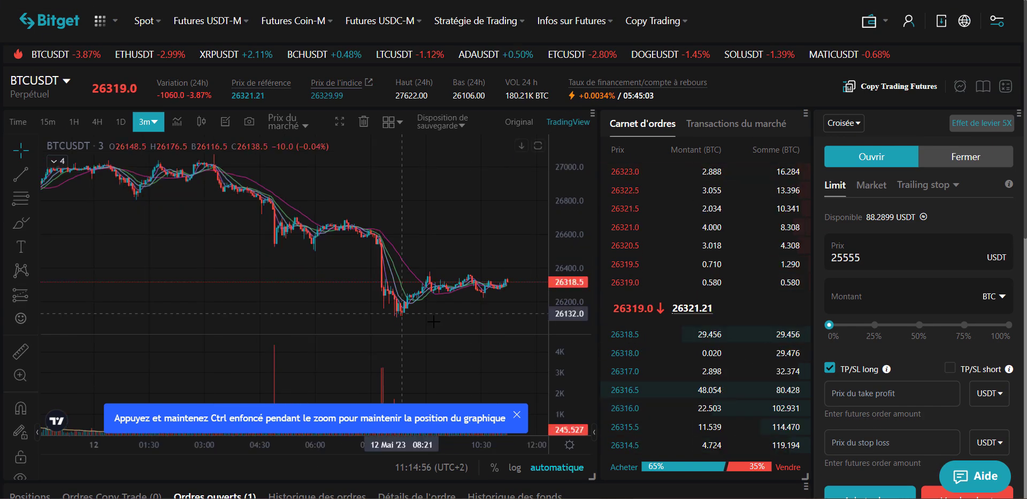
scroll(442, 323, up, 1)
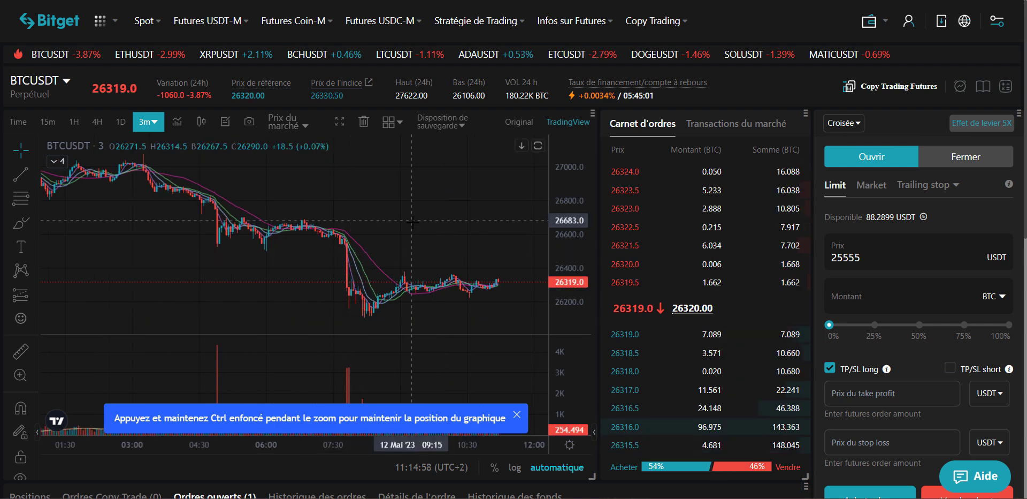
scroll(474, 293, up, 1)
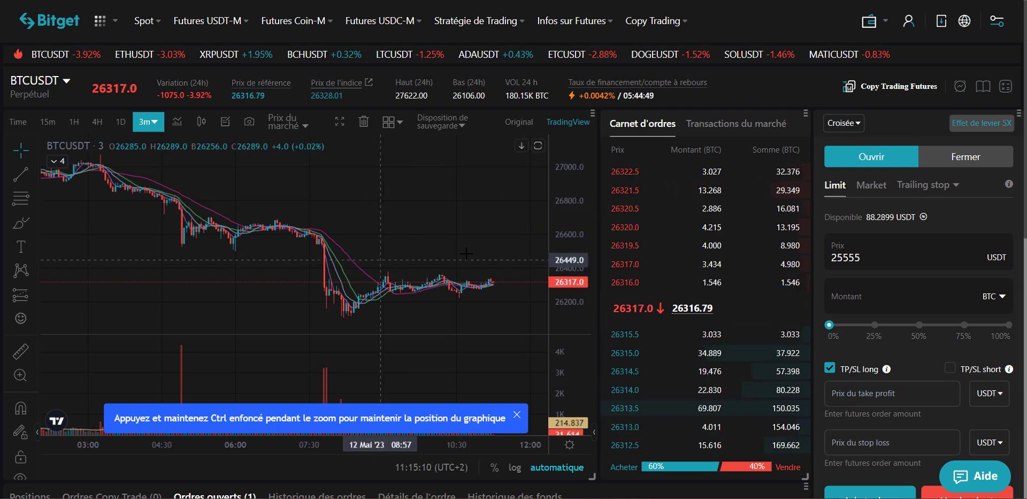
drag(571, 235, 578, 206)
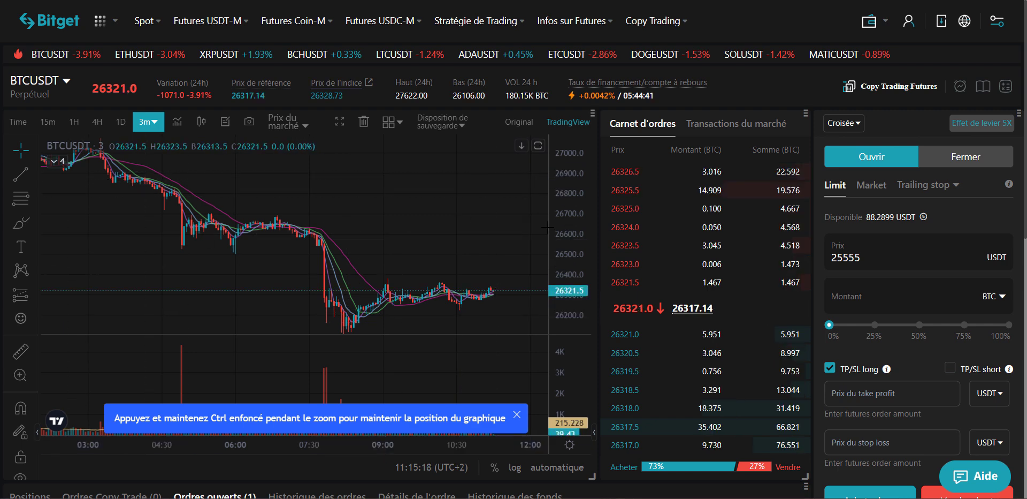
scroll(474, 222, down, 2)
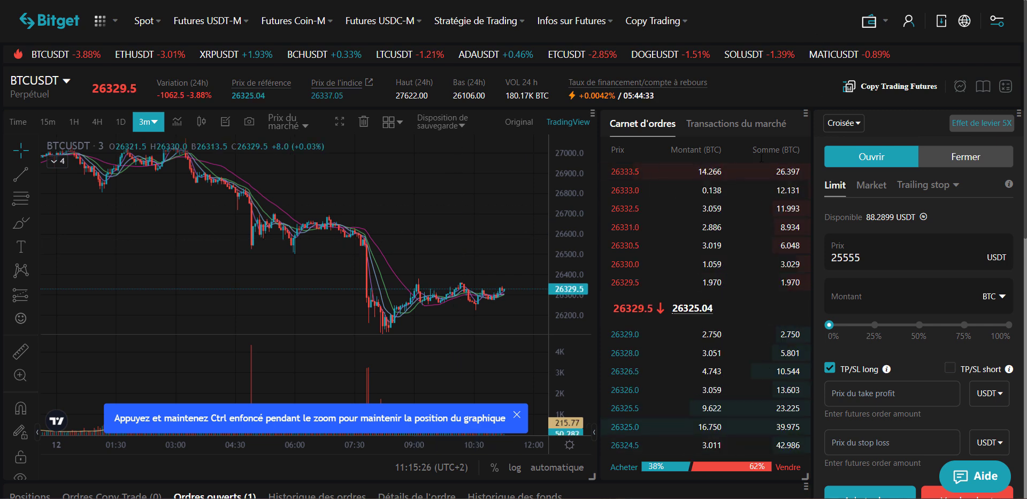
- Check the entry price, take profit and stop loss of the open BTCUSDT long in the open orders list
scroll(865, 402, down, 2)
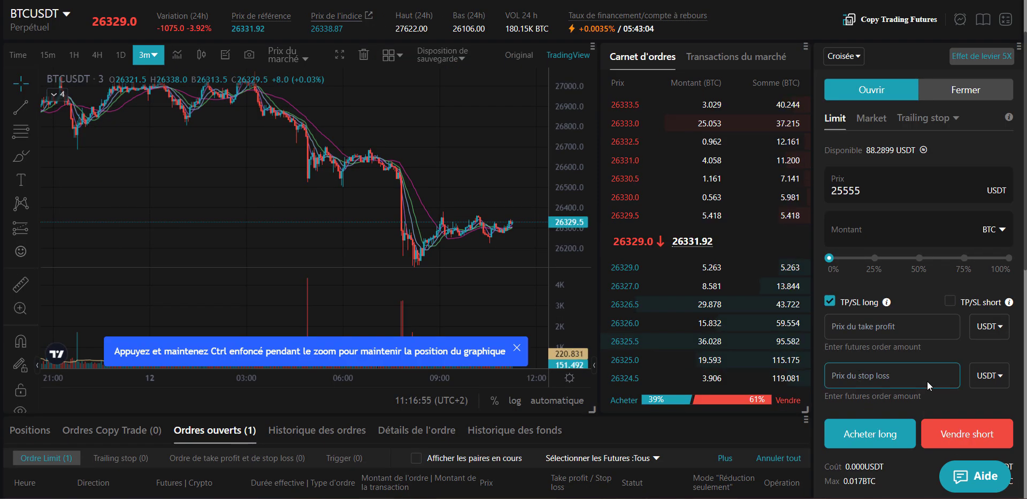
scroll(933, 247, up, 2)
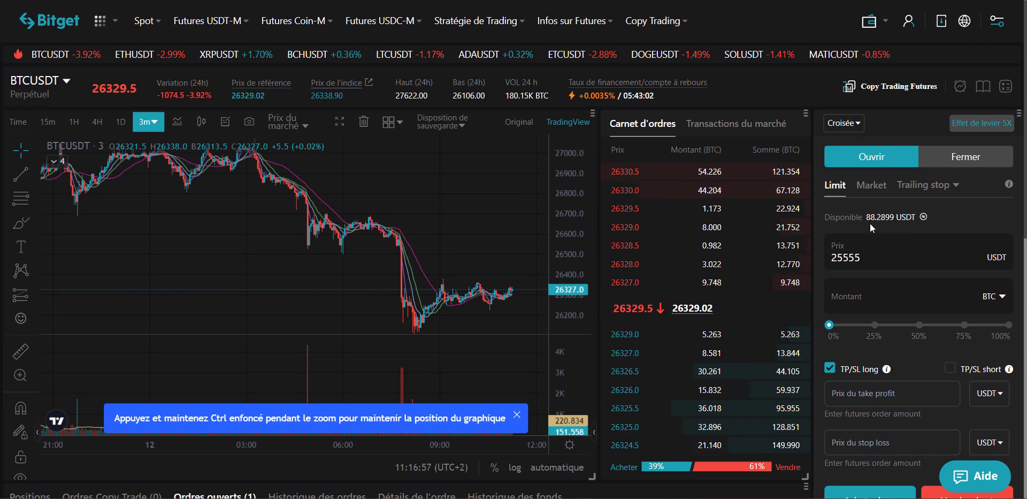
scroll(881, 232, down, 5)
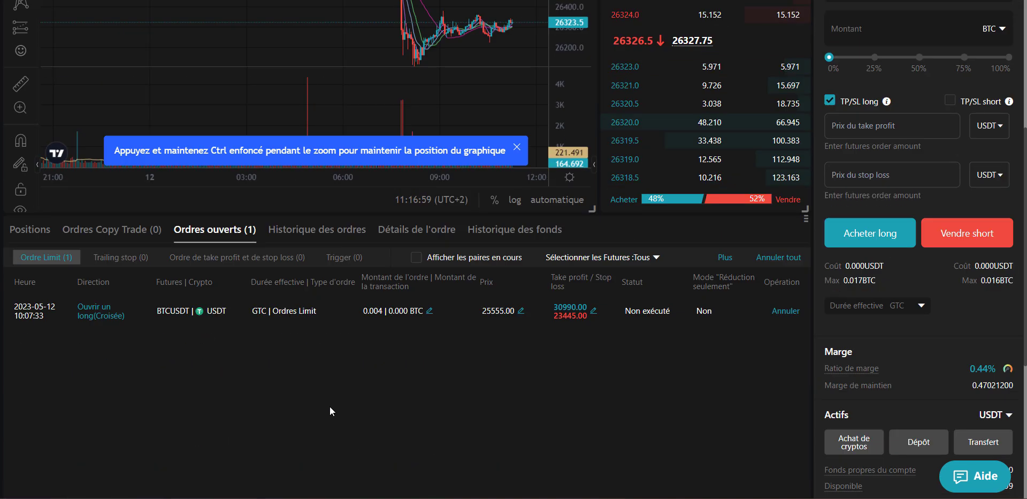
scroll(945, 426, down, 3)
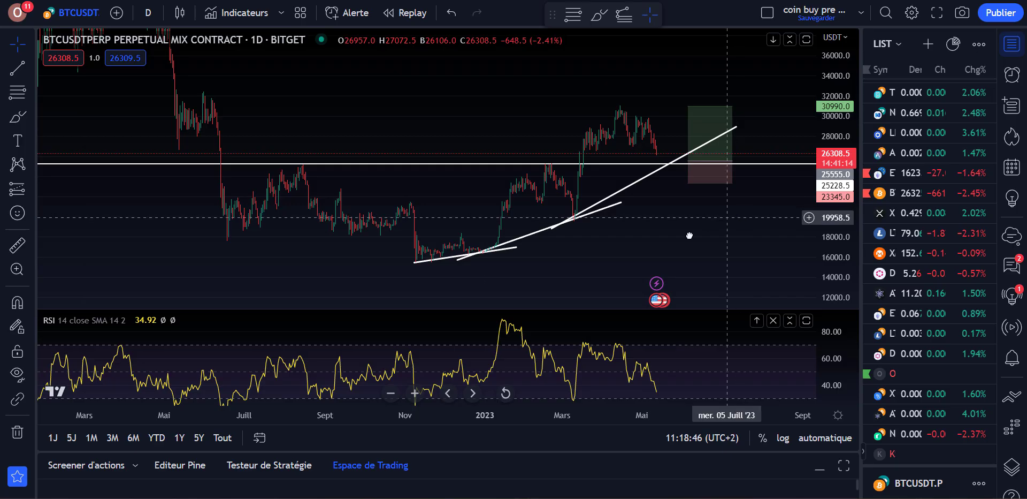
- Switch to TradingView's BTCUSDT daily chart, brush a yellow rebound path into the long position, mark its 30990 target, and inspect the position
scroll(688, 232, down, 5)
mouse_move(832, 179)
mouse_down()
mouse_move(738, 137)
mouse_move(688, 202)
mouse_up()
click(599, 15)
mouse_move(446, 210)
mouse_down()
mouse_move(474, 217)
mouse_move(501, 156)
mouse_up()
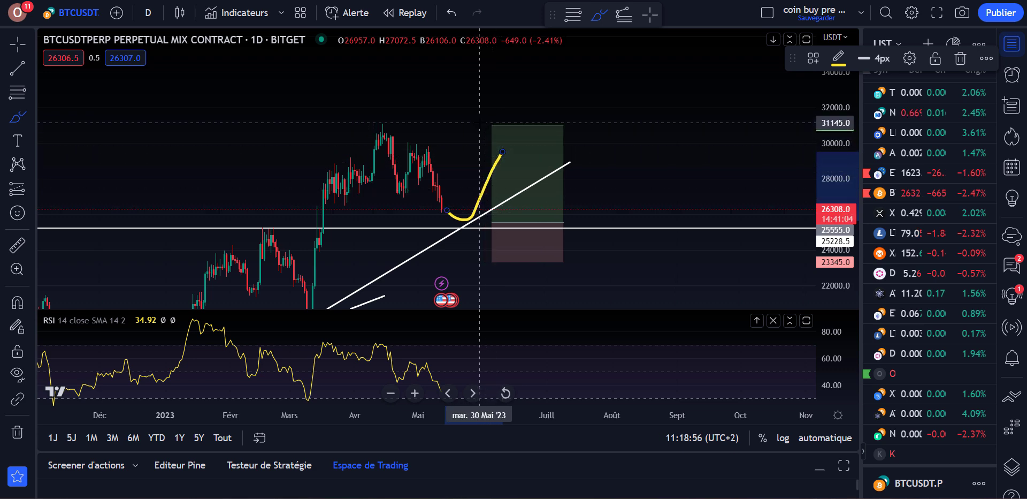
drag(482, 124, 522, 124)
click(9, 46)
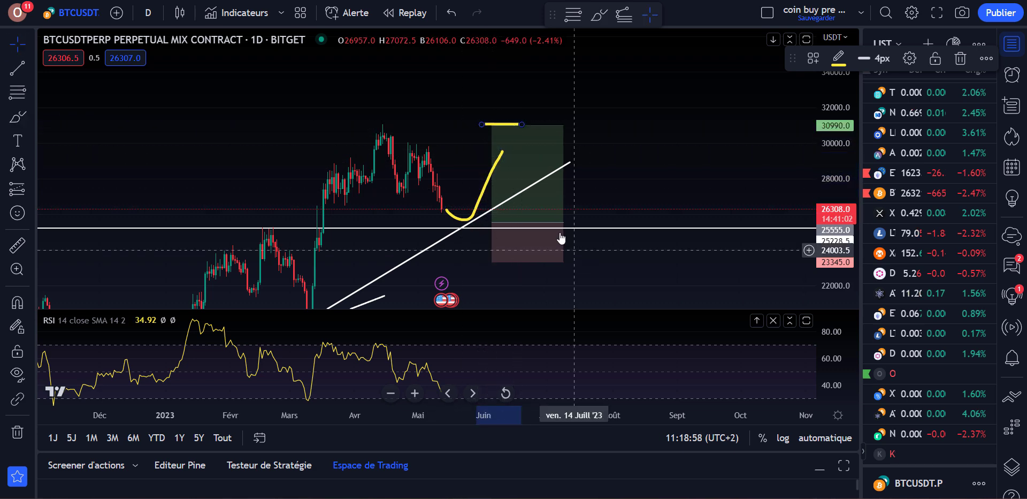
click(548, 223)
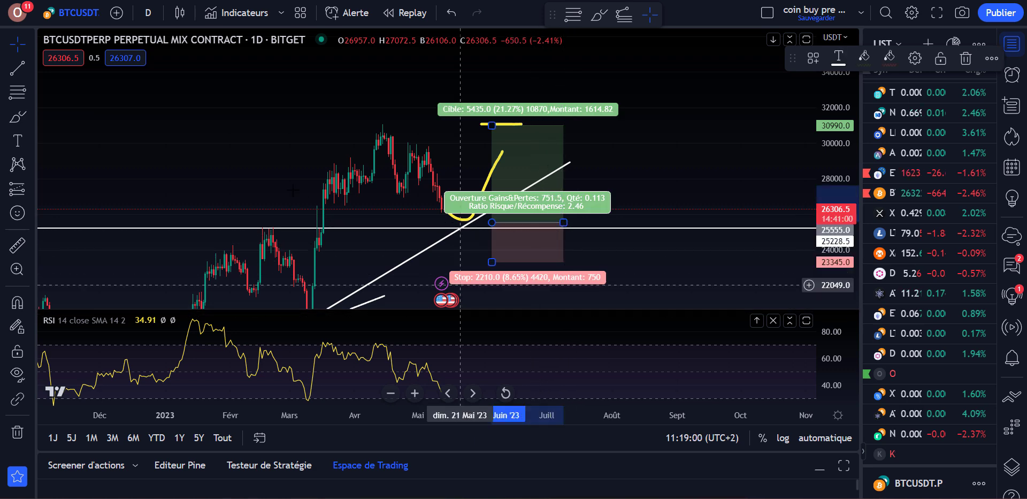
scroll(804, 235, down, 3)
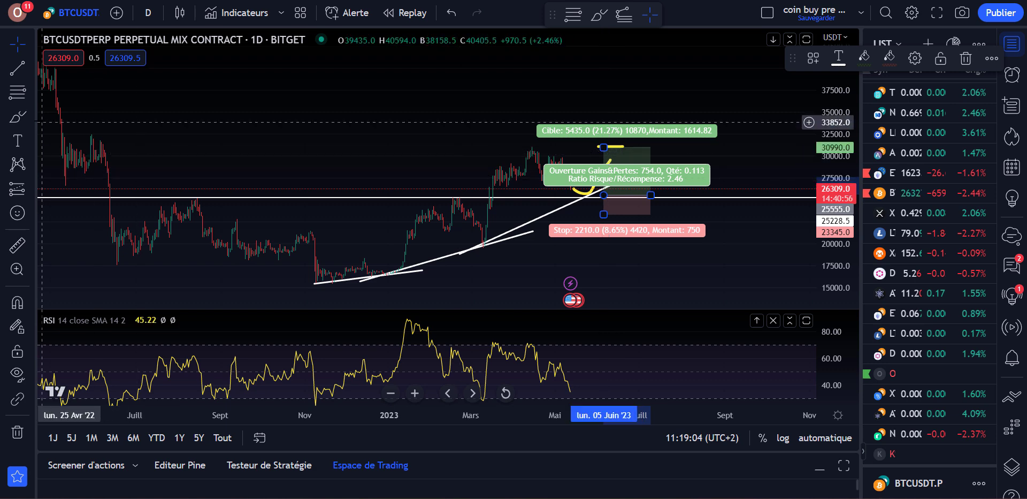
- Brush a line over the April highs and extend the projection above the target with rising strokes and upward arrows
click(14, 123)
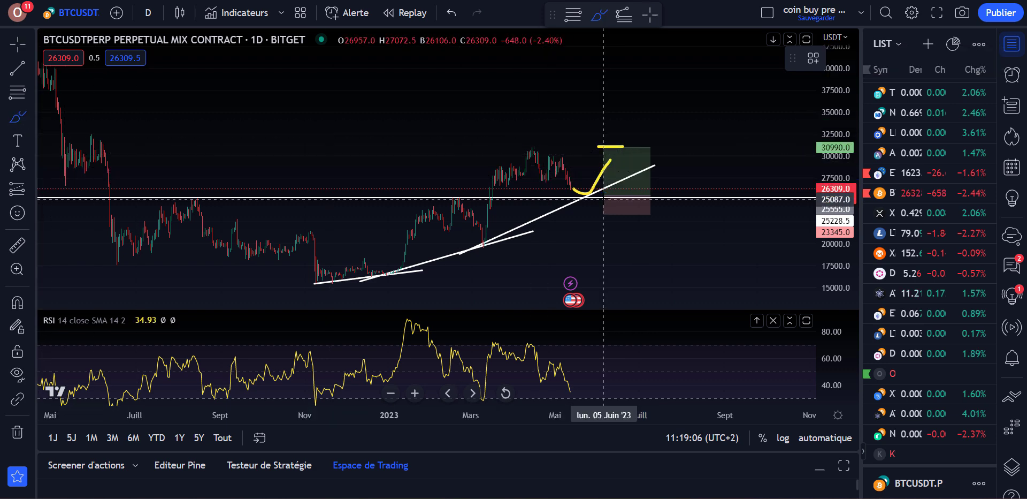
drag(613, 150, 662, 70)
mouse_move(515, 147)
mouse_down()
mouse_move(585, 147)
mouse_move(663, 85)
mouse_up()
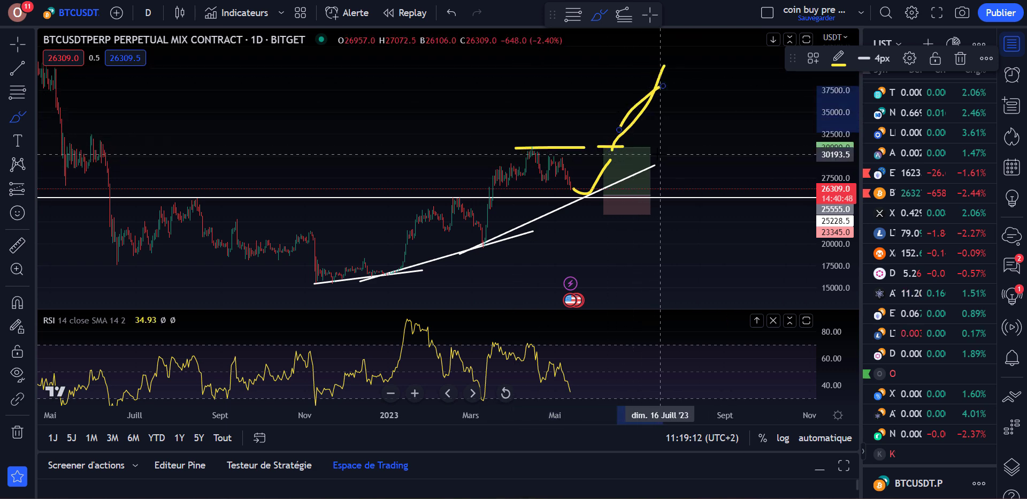
click(654, 155)
mouse_move(654, 156)
mouse_down()
mouse_move(663, 171)
mouse_move(651, 175)
mouse_move(681, 112)
mouse_move(691, 123)
mouse_move(696, 60)
mouse_move(703, 83)
mouse_up()
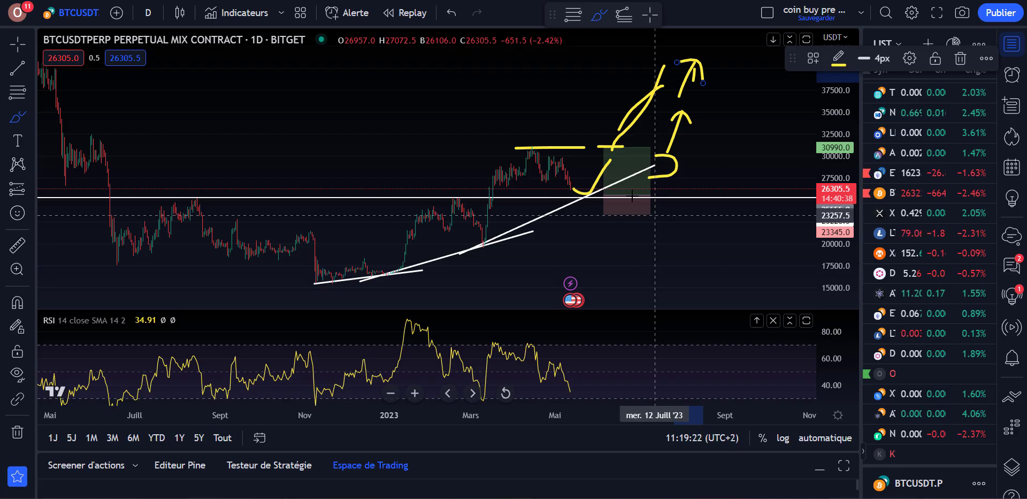
- Leave the brush and examine the long position's target, stop and risk/reward ratio
click(16, 45)
click(632, 199)
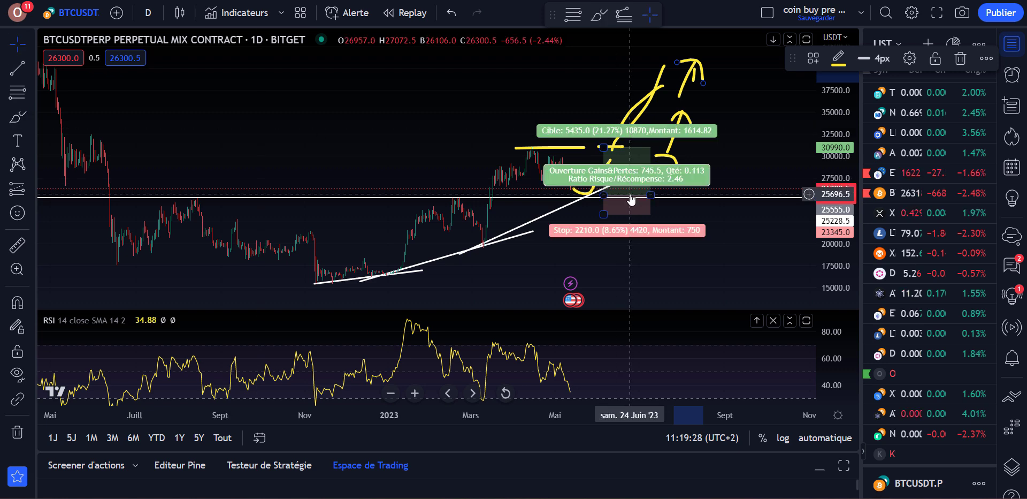
click(620, 148)
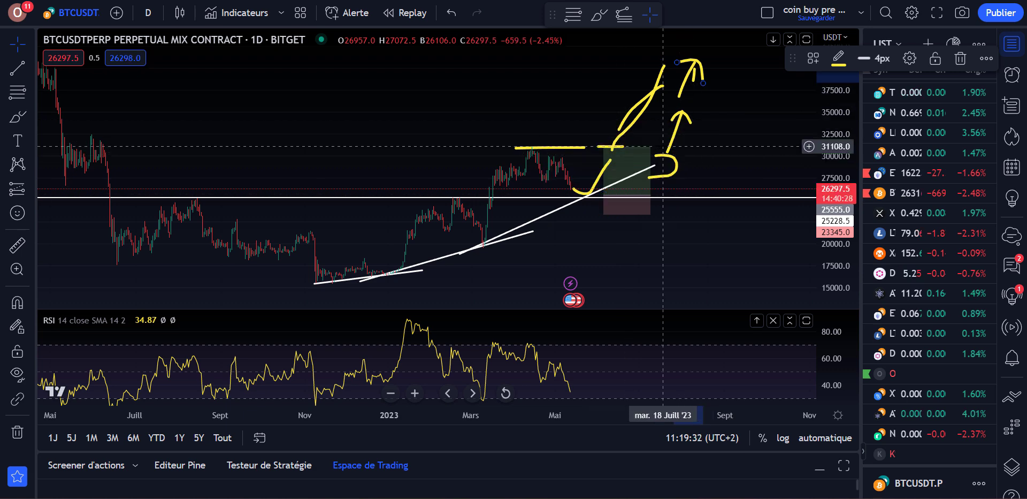
click(674, 133)
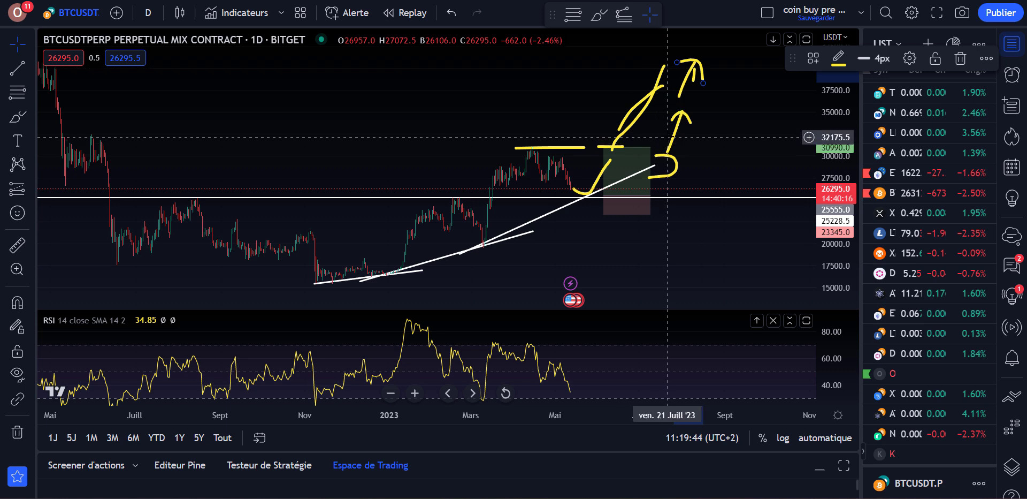
- Brush short horizontal marks near 40000 and 36000 beside the projection, and mark the long position's stop zone
click(599, 15)
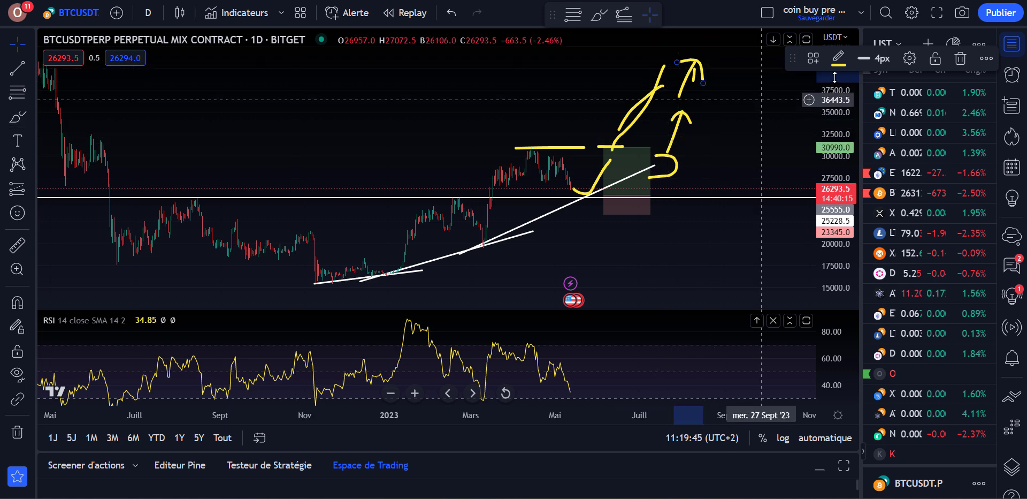
drag(759, 65, 731, 67)
drag(736, 103, 769, 102)
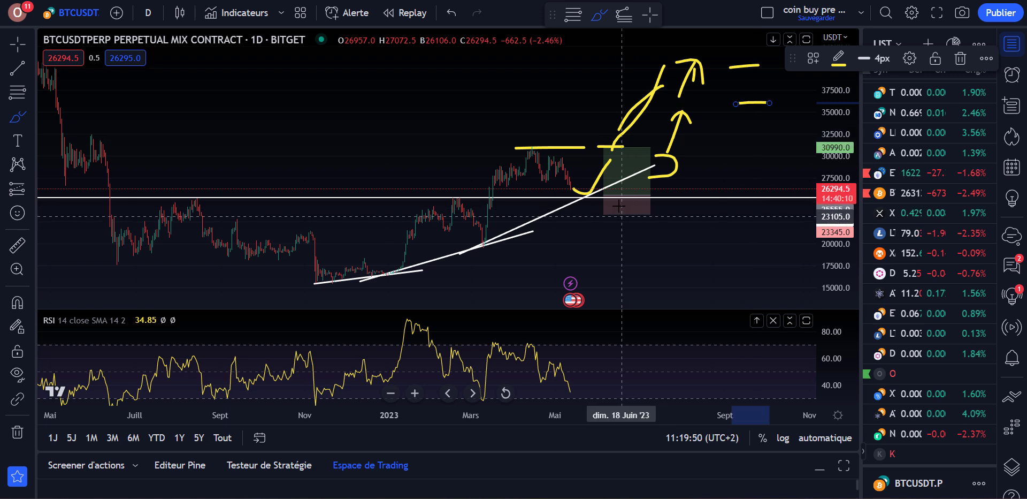
mouse_move(611, 207)
mouse_down()
mouse_move(616, 227)
mouse_move(631, 215)
mouse_up()
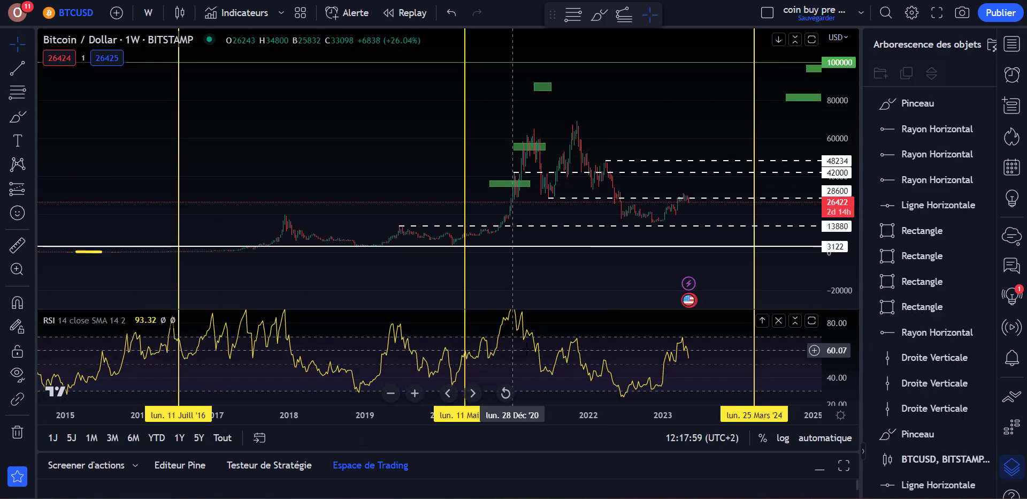
- View the green target boxes on the weekly BTCUSD chart, then select BTC prices A7:A11 in the NEXT RUN TARGET DOGE spreadsheet
scroll(562, 278, up, 3)
drag(652, 68, 454, 139)
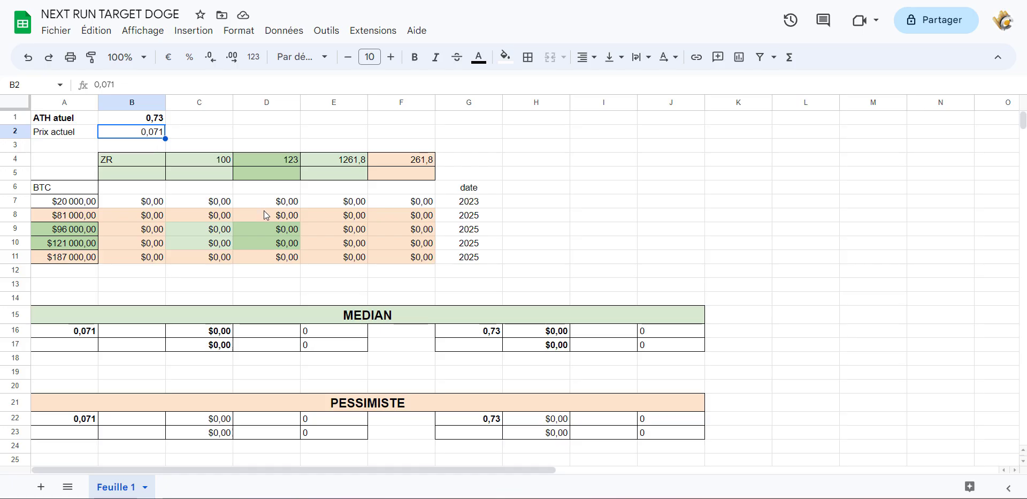
drag(64, 201, 79, 261)
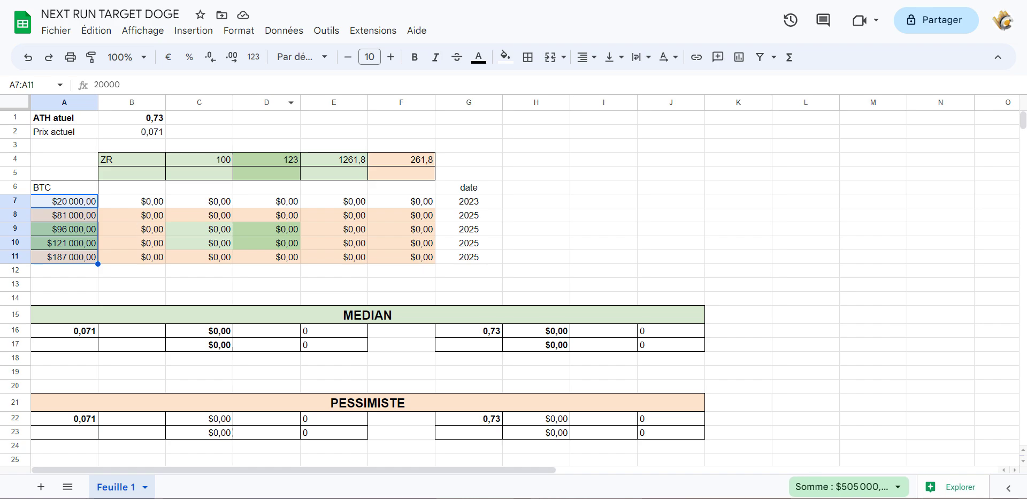
- Switch back to TradingView and examine the 2024–2025 green Bitcoin target boxes around the 100000 line and above
key(alt+Tab)
scroll(321, 230, down, 3)
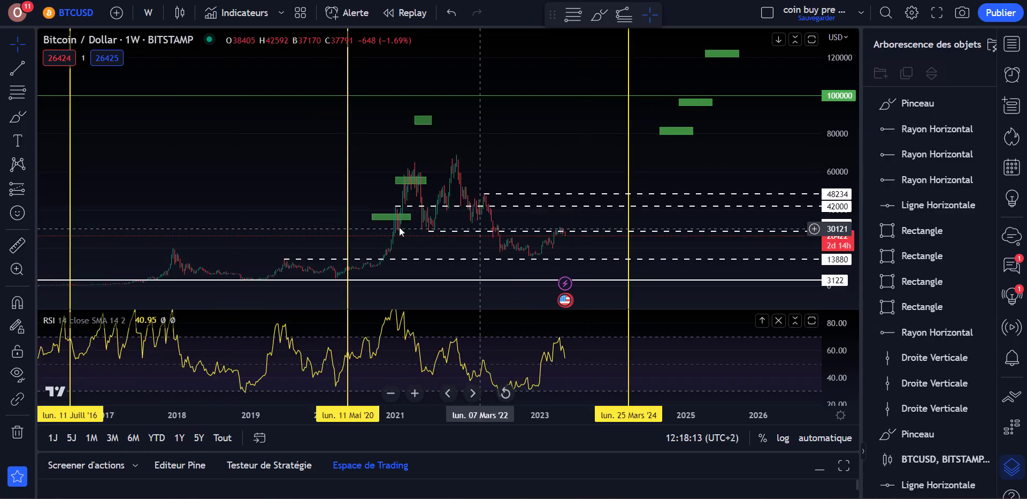
drag(722, 136, 539, 251)
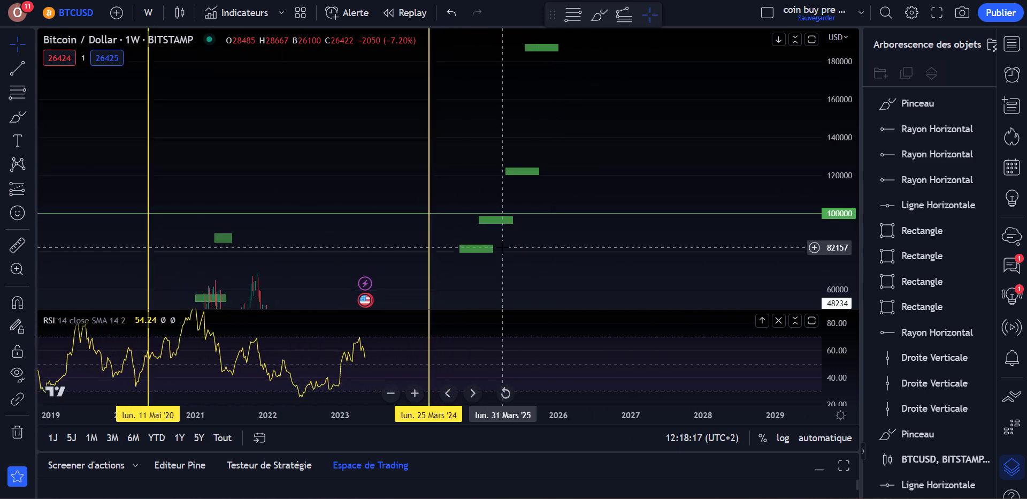
drag(643, 41, 622, 111)
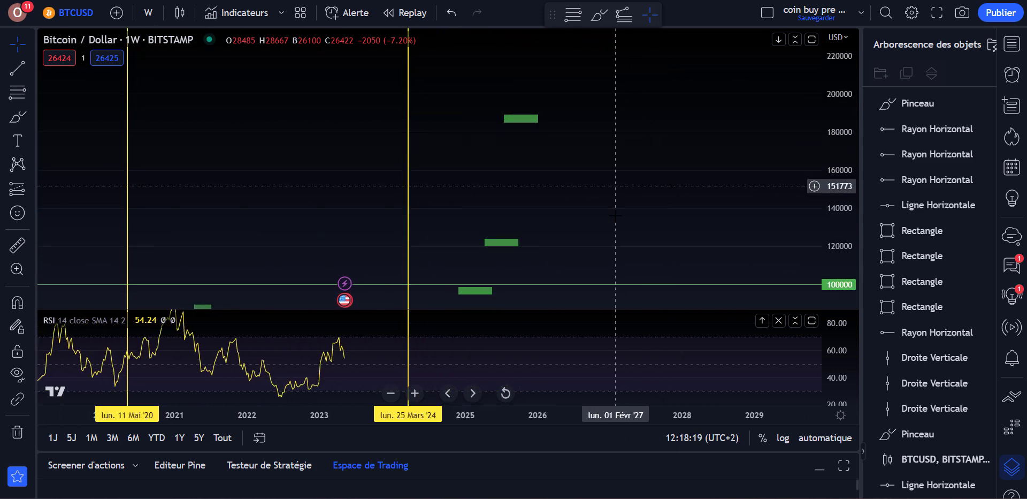
drag(577, 199, 601, 118)
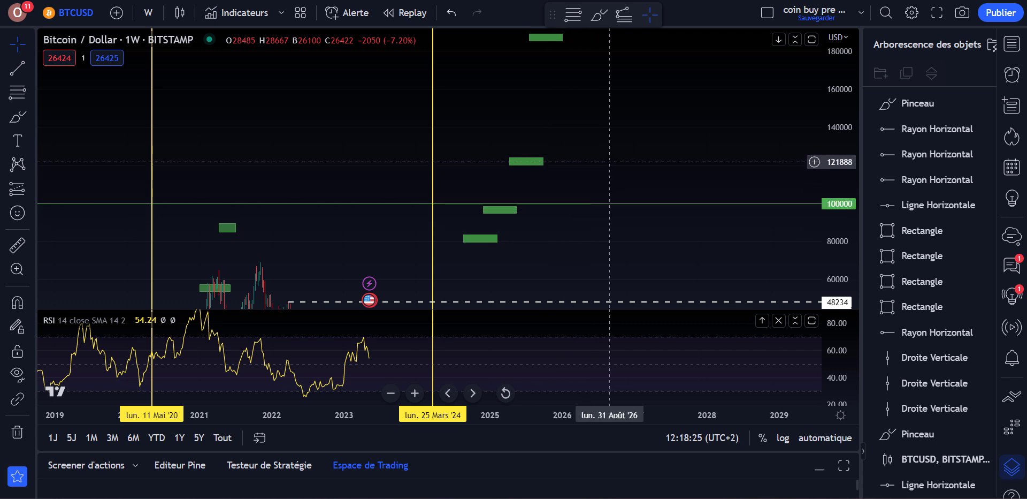
drag(483, 138, 566, 94)
drag(439, 229, 498, 167)
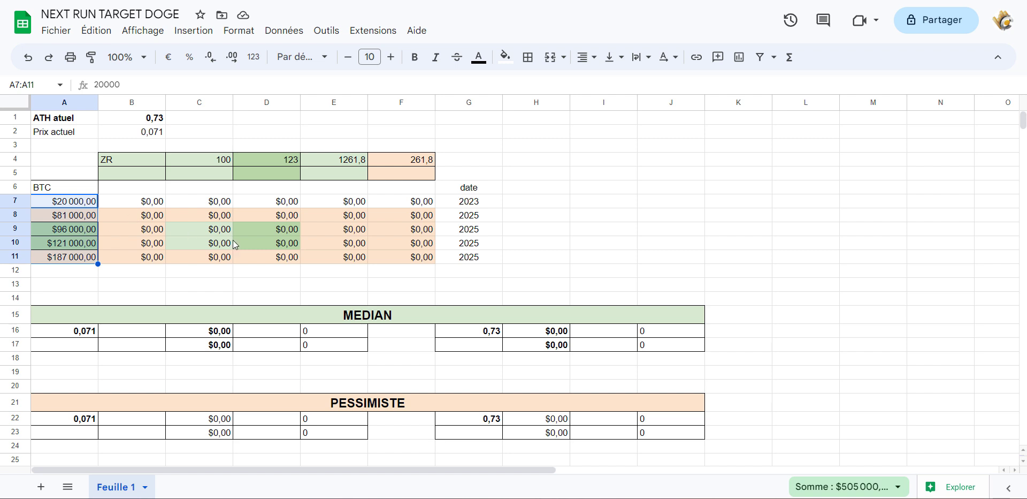
- Switch to the DOGE target spreadsheet and review the projected price grid B7:F11 and the median and pessimistic tables
drag(133, 201, 417, 257)
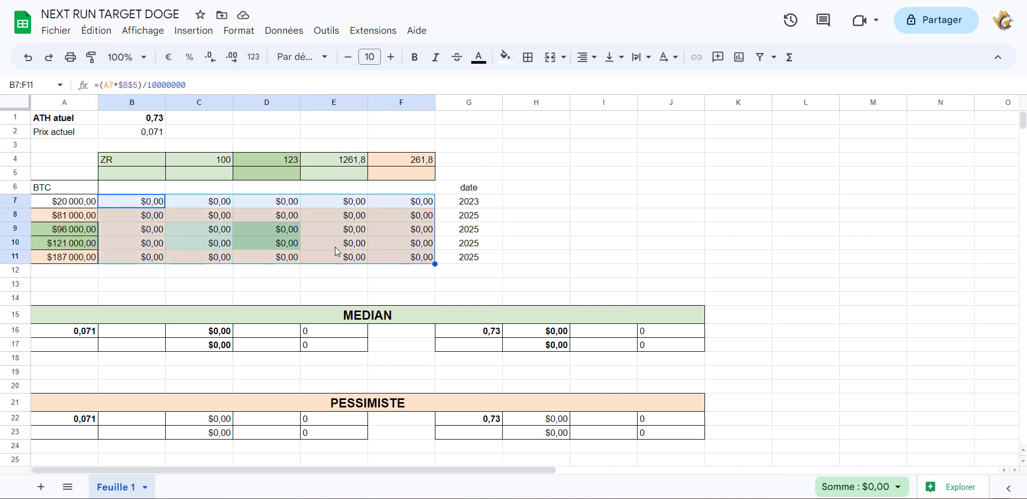
click(399, 284)
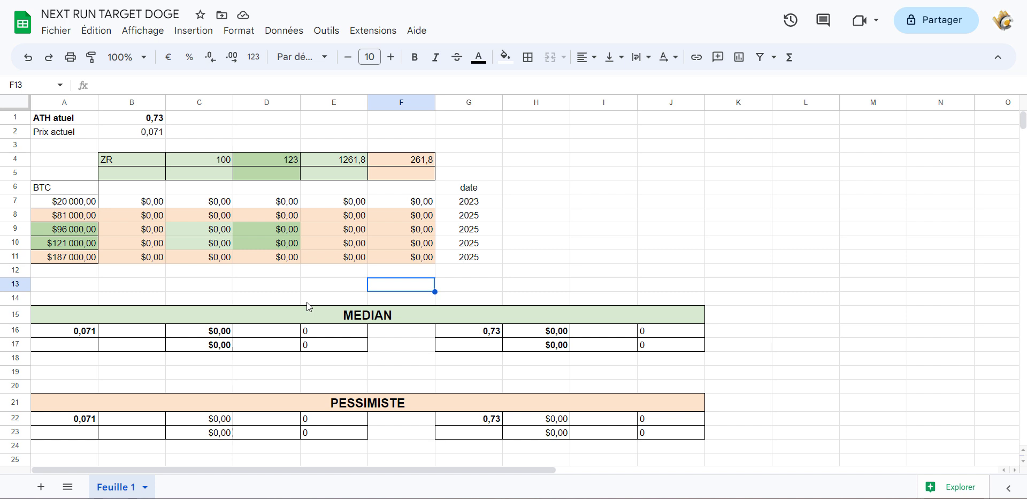
click(536, 217)
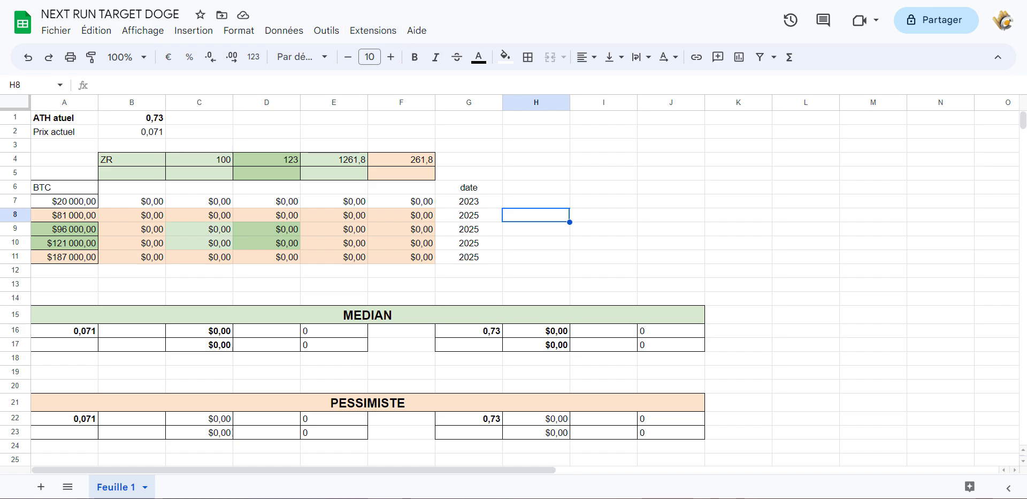
- Switch to TradingView's weekly DOGEBTC chart and brush a rise-and-fall path to a circled low, plus rising paths to about 0.00002000
key(alt+Tab)
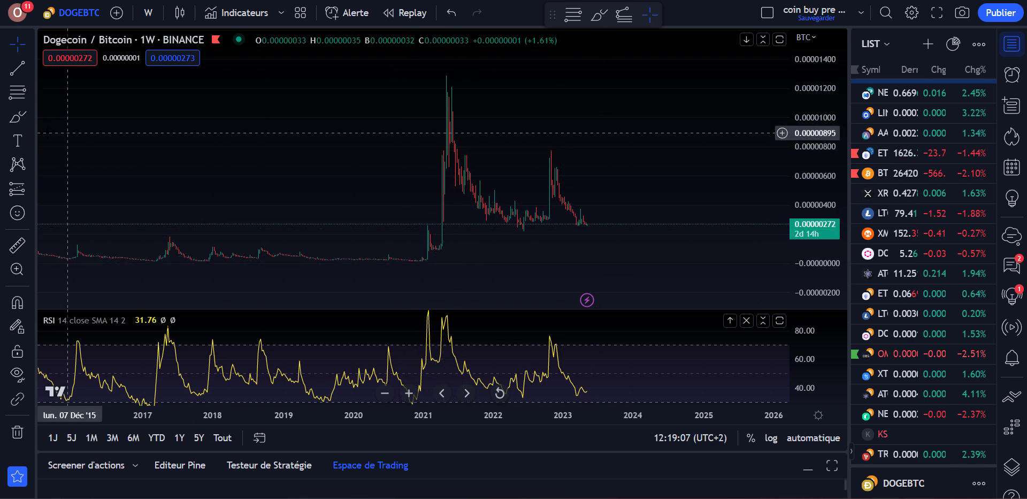
click(18, 117)
mouse_move(578, 219)
mouse_down()
mouse_move(607, 211)
mouse_move(693, 123)
mouse_move(768, 256)
mouse_up()
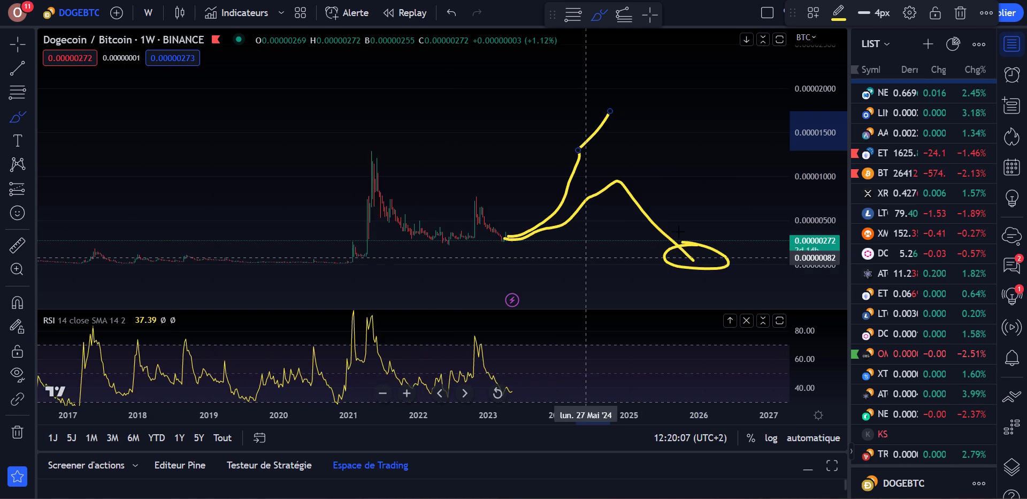
mouse_move(515, 230)
mouse_down()
mouse_move(566, 184)
mouse_move(622, 90)
mouse_up()
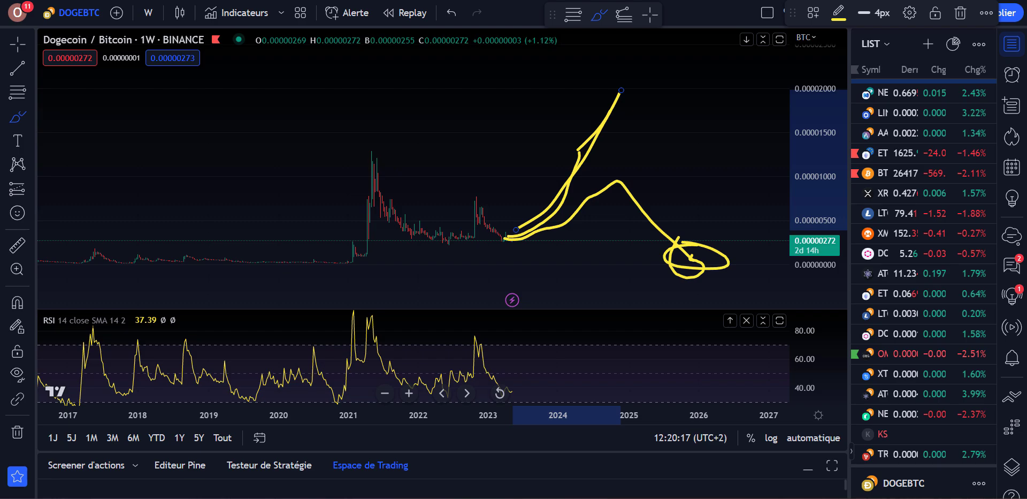
- Switch to the weekly LINKBTC chart and circle the 2020 price peak with the yellow brush
click(385, 1)
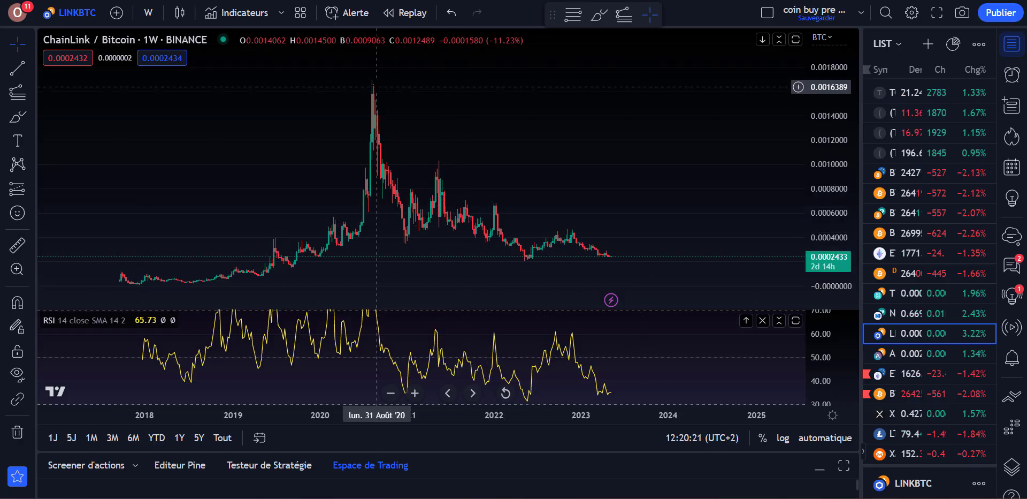
click(599, 15)
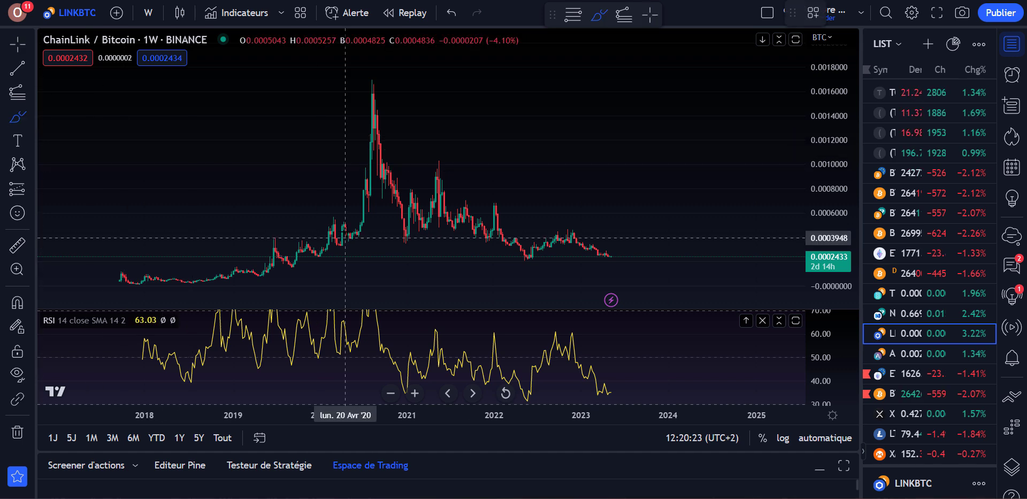
drag(359, 79, 370, 77)
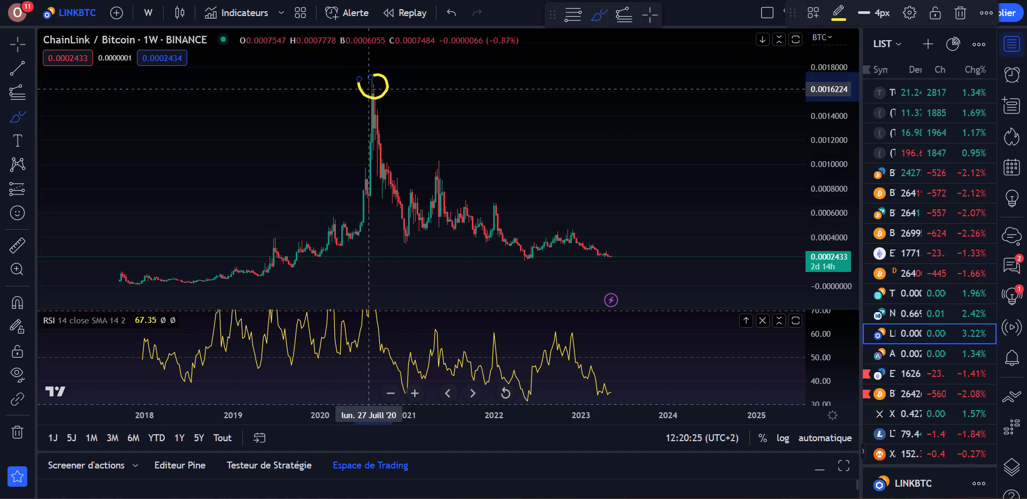
- Brush a rising path from LINKBTC's current price to a circled target level with the 2020 peak, crossed by two lower horizontal marks
drag(610, 256, 694, 94)
mouse_move(658, 67)
mouse_down()
mouse_move(663, 93)
mouse_move(679, 66)
mouse_up()
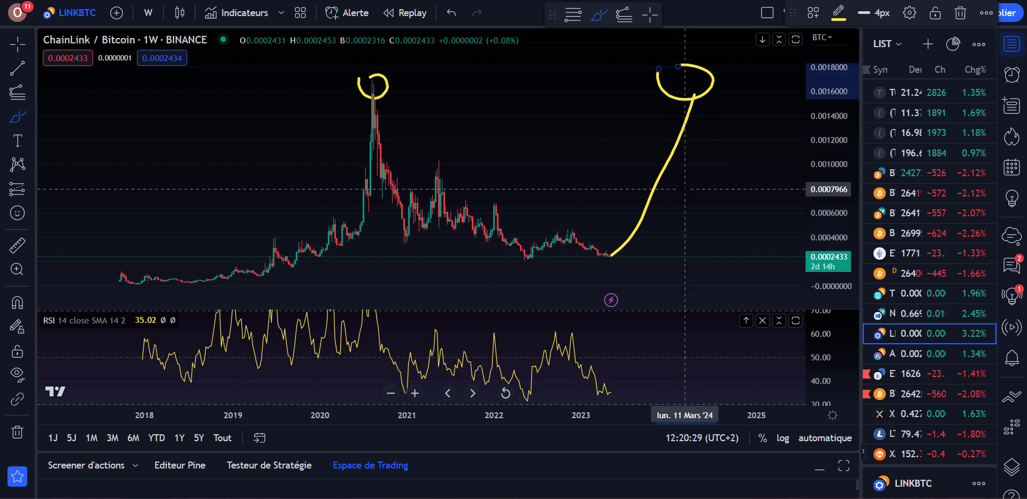
drag(657, 140, 717, 137)
drag(657, 156, 708, 161)
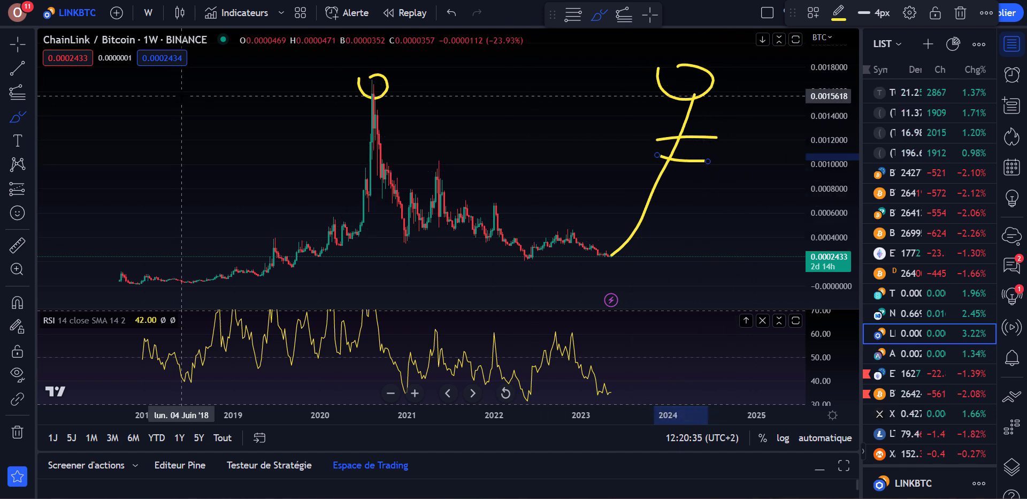
- Switch to the weekly DOGEBTC chart and undo the brushed price paths and circled low
key(ctrl+Tab)
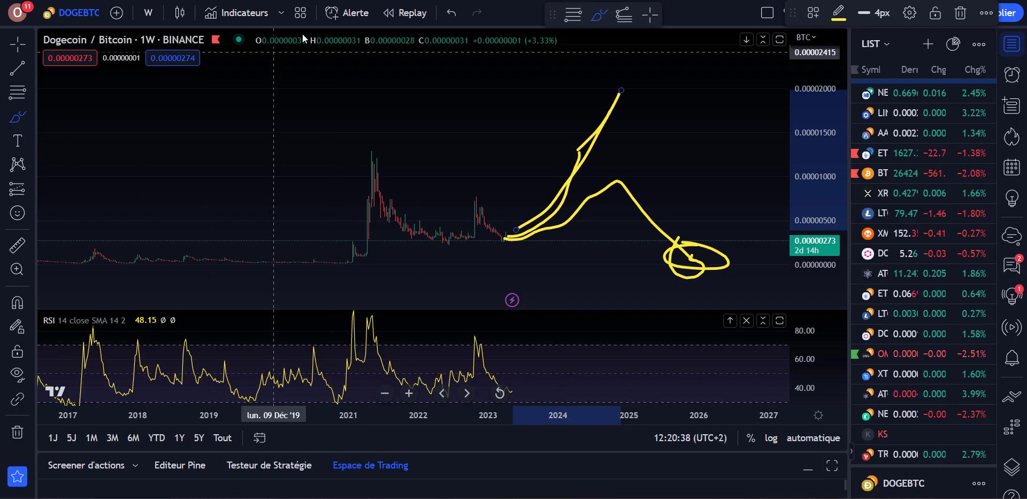
click(451, 13)
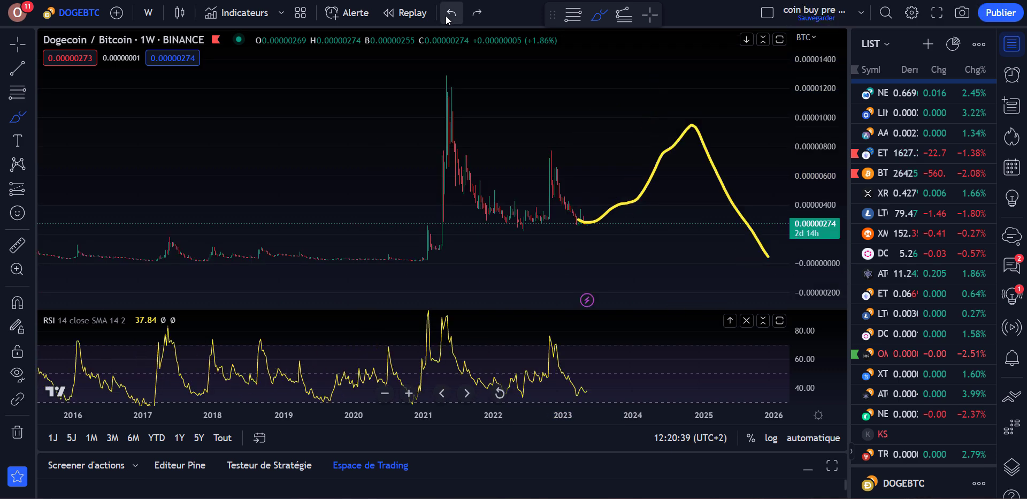
click(451, 13)
click(409, 392)
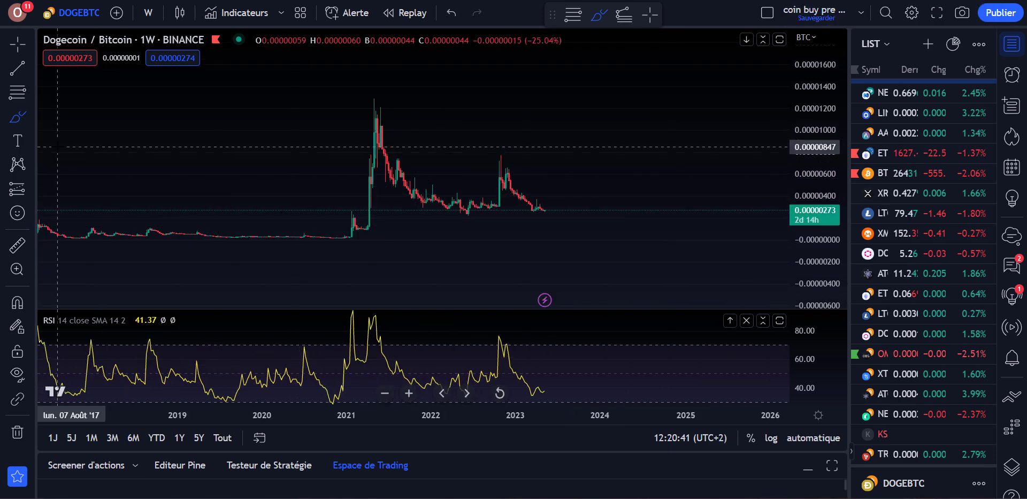
- Draw a Fibonacci retracement from DOGEBTC's 2021 peak to its mid-2022 low, snapped to the candles
click(30, 93)
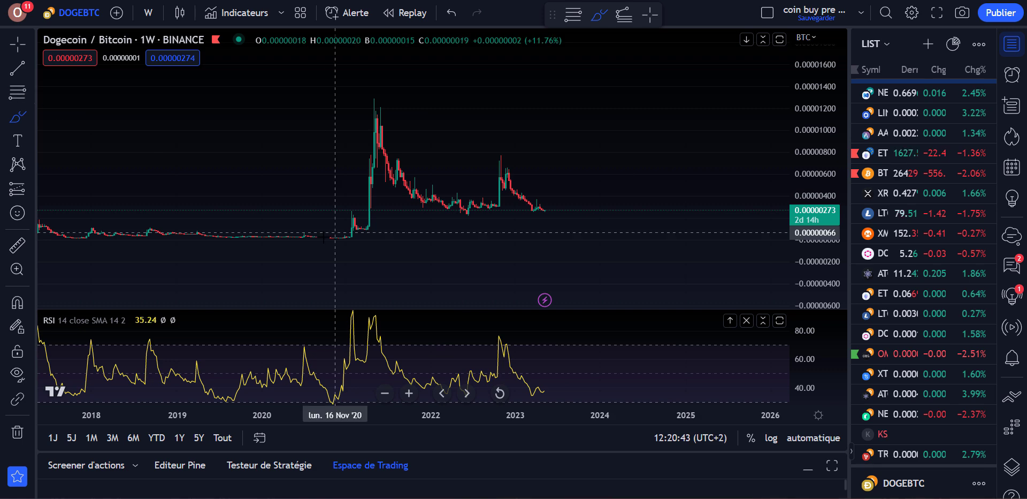
key(ctrl)
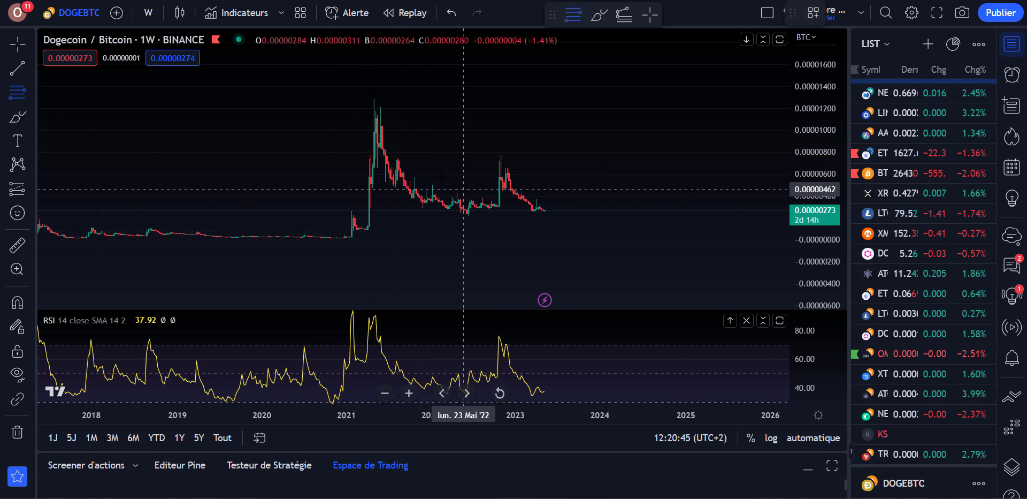
click(374, 98)
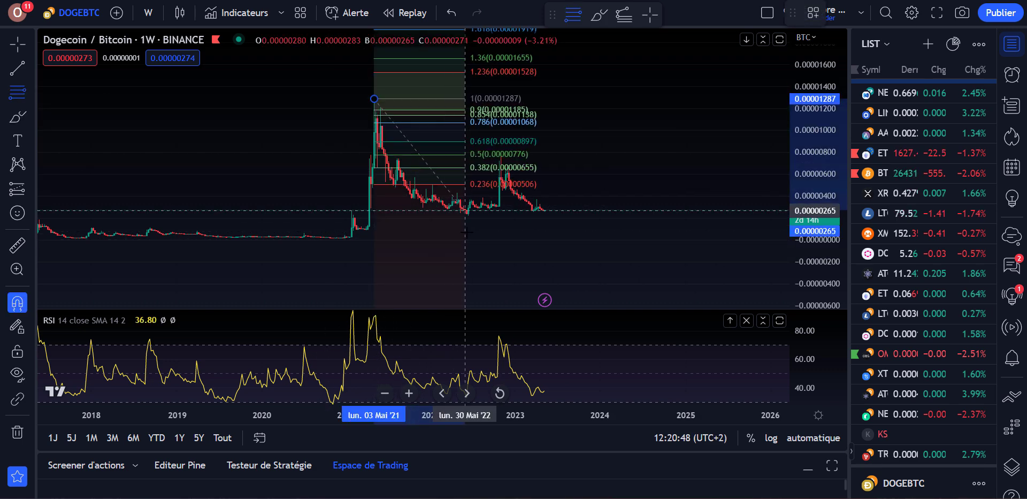
click(469, 216)
- Brush a yellow, nearly horizontal support line under the 2022 and 2023 DOGEBTC lows
click(31, 117)
drag(432, 213, 598, 218)
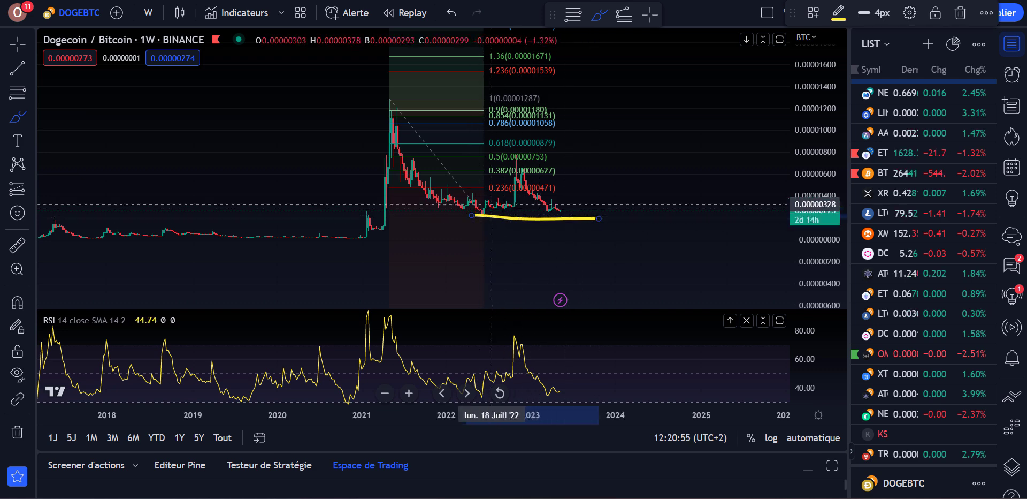
scroll(514, 209, up, 2)
- Try brushing a rising path from DOGEBTC's current price to about 0.00000900
mouse_move(426, 209)
mouse_down()
mouse_move(462, 185)
mouse_move(460, 171)
mouse_up()
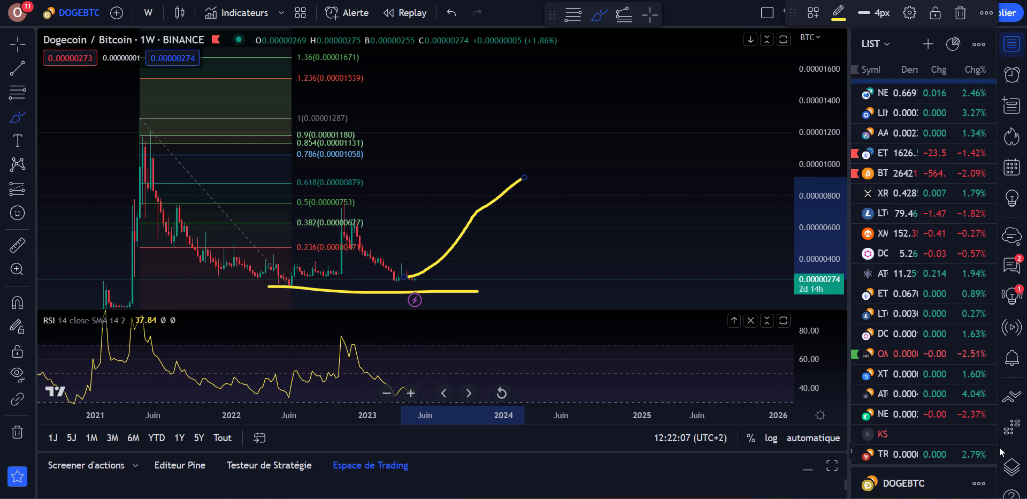
click(452, 14)
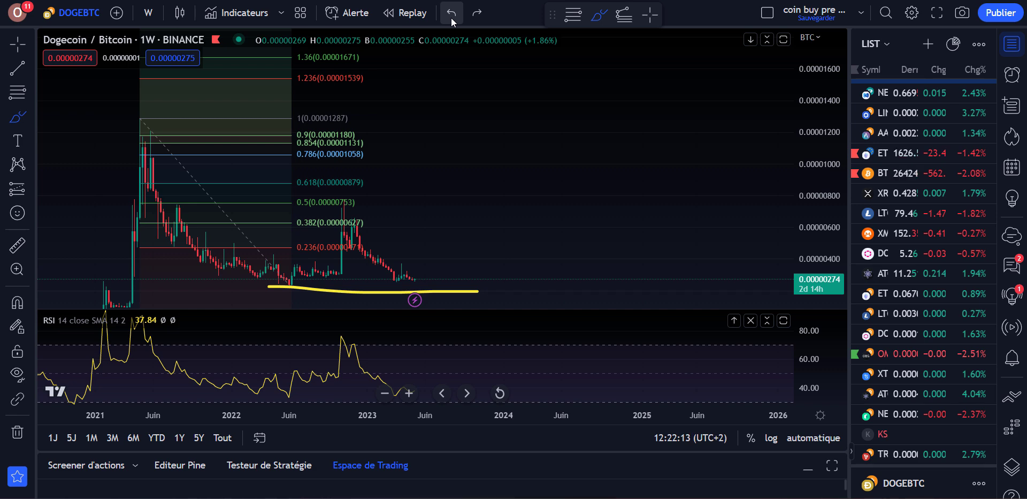
key(Escape)
- Brush a short horizontal mark near the 0.618 retracement level and circle the 2021 DOGEBTC peak
drag(491, 160, 544, 166)
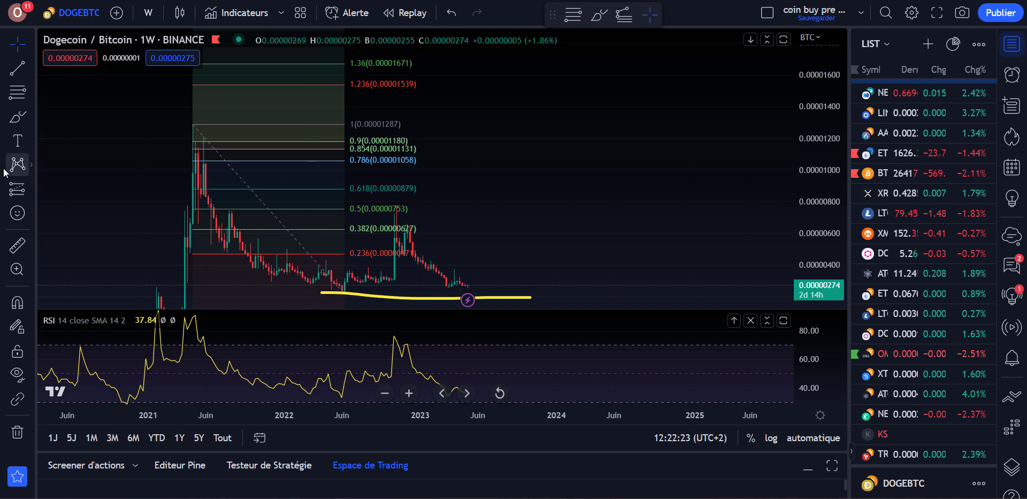
mouse_move(499, 188)
mouse_down()
mouse_move(559, 214)
mouse_move(591, 194)
mouse_up()
click(18, 116)
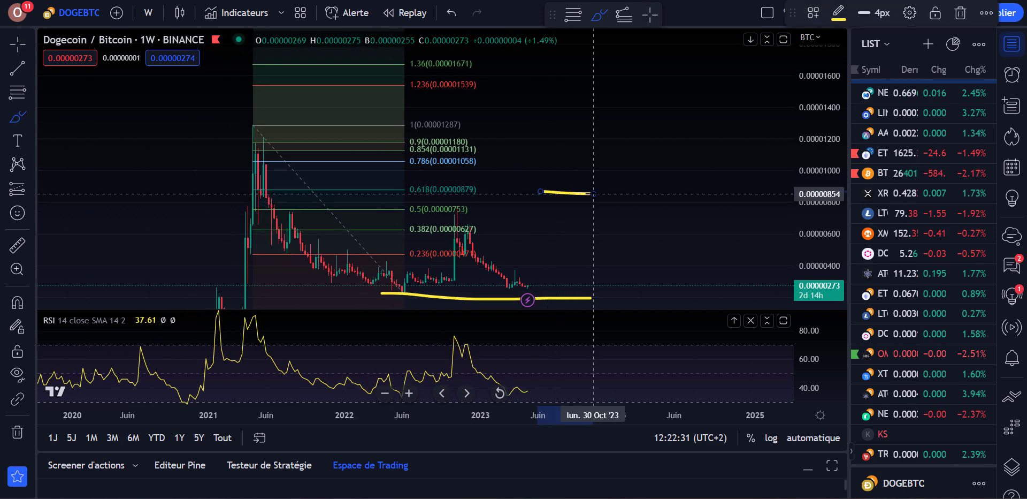
mouse_move(238, 117)
mouse_down()
mouse_move(236, 185)
mouse_move(299, 139)
mouse_move(222, 136)
mouse_up()
key(alt+r)
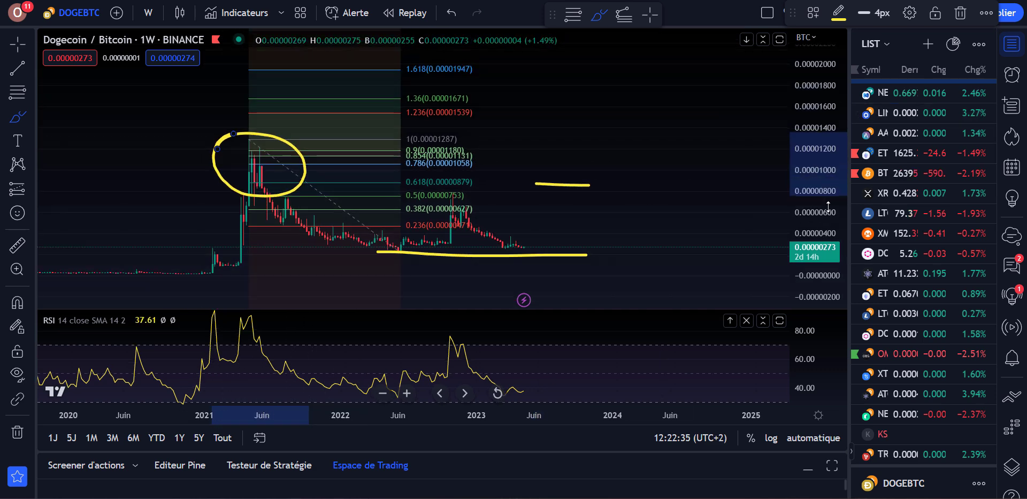
- Brush a rising path from the current price to the 0.618 mark, with higher marks near the 0.786 and 1 retracement levels
mouse_move(519, 234)
mouse_down()
mouse_move(583, 181)
mouse_move(592, 185)
mouse_up()
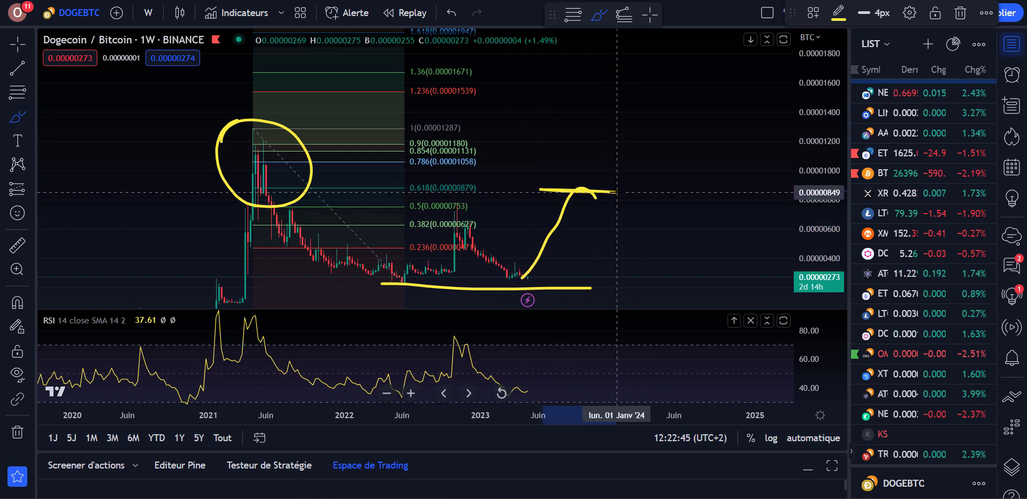
drag(543, 189, 616, 191)
drag(552, 162, 608, 161)
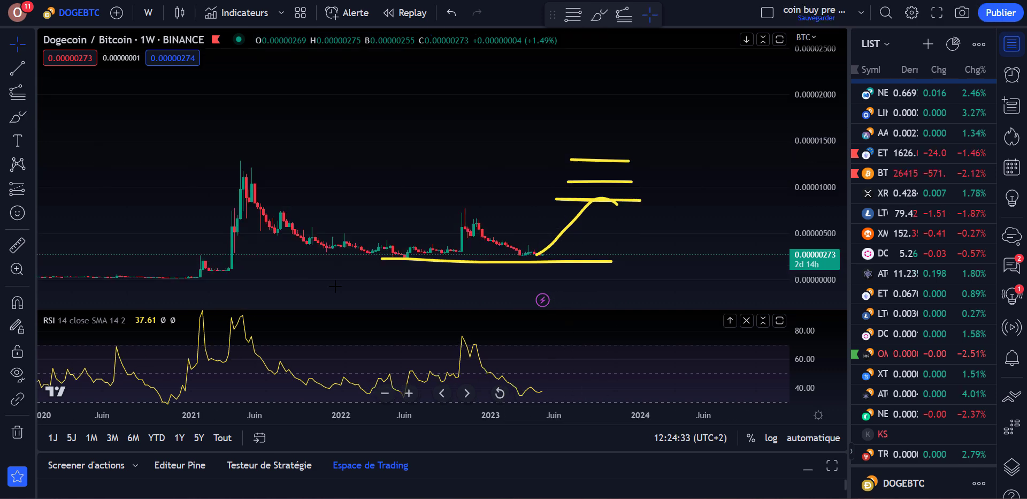
- Draw a trend-based Fibonacci extension from the October 2020 low through the May 2021 peak to the June 2022 low
click(19, 96)
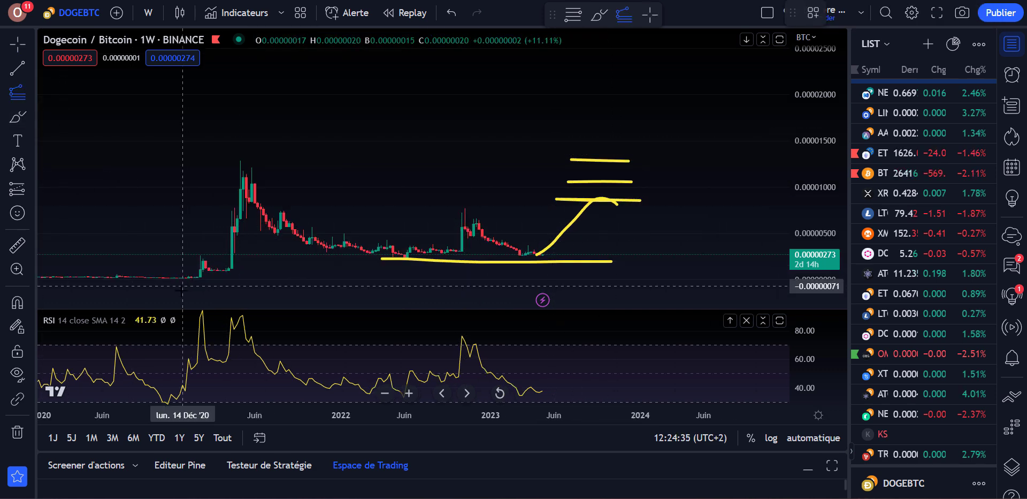
click(164, 277)
click(241, 161)
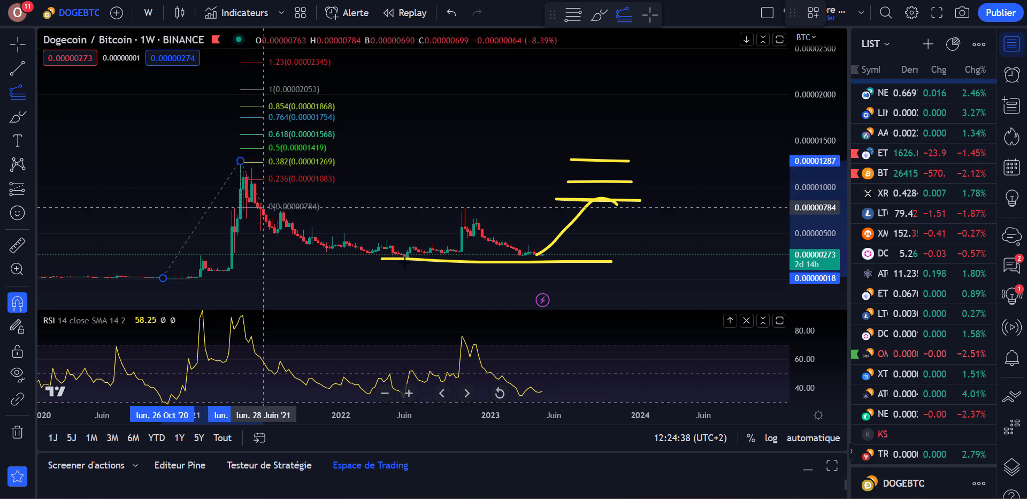
click(404, 259)
- Brush horizontal marks at the 1.23 and 1.618 extension levels and circle the two together
click(599, 15)
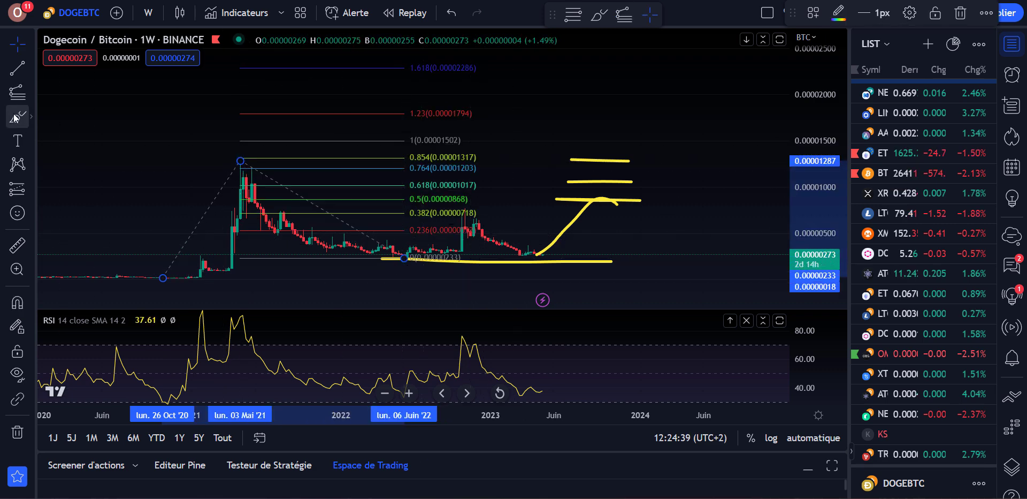
drag(580, 114, 636, 114)
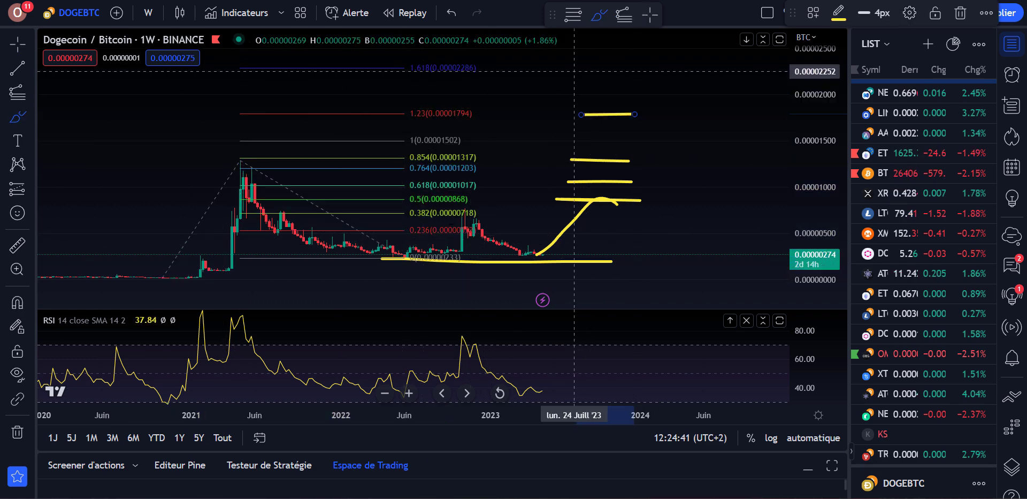
mouse_move(578, 68)
mouse_down()
mouse_move(640, 70)
mouse_move(564, 52)
mouse_move(582, 130)
mouse_move(658, 78)
mouse_move(593, 40)
mouse_up()
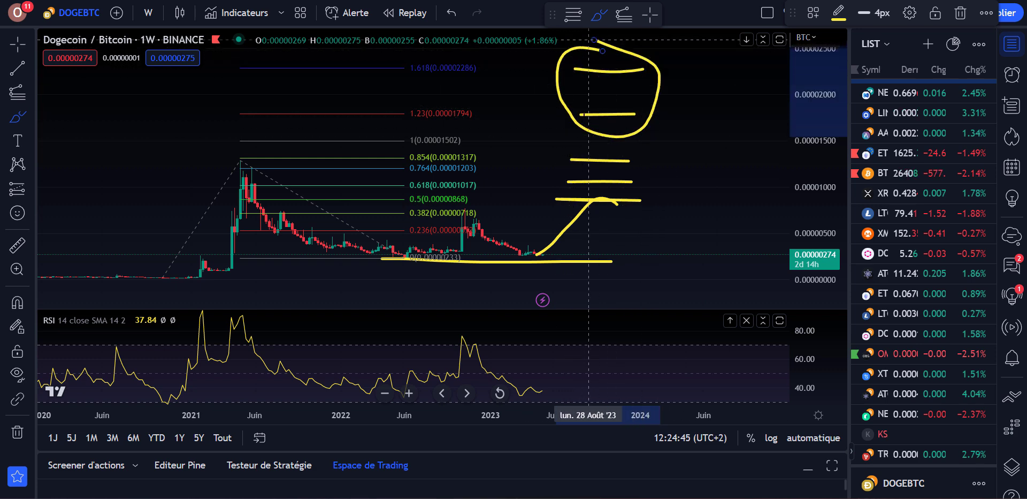
mouse_move(567, 141)
mouse_down()
mouse_move(536, 189)
mouse_move(570, 224)
mouse_move(666, 183)
mouse_move(650, 155)
mouse_move(568, 143)
mouse_up()
mouse_move(719, 76)
mouse_down()
mouse_move(669, 87)
mouse_move(701, 93)
mouse_up()
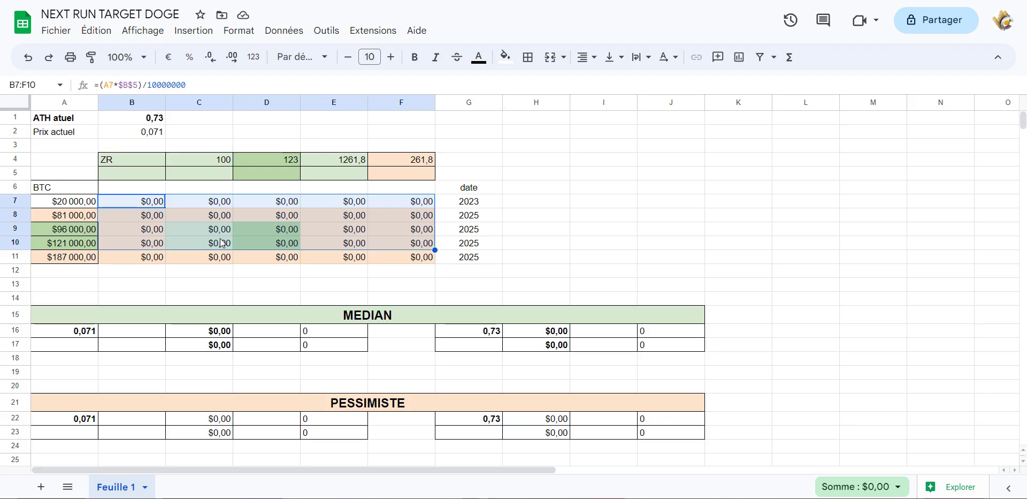
- Switch to the NEXT RUN TARGET DOGE spreadsheet and examine target row B5:F5, price grid B8:F11 and the scenario tables
click(178, 217)
drag(133, 179, 405, 177)
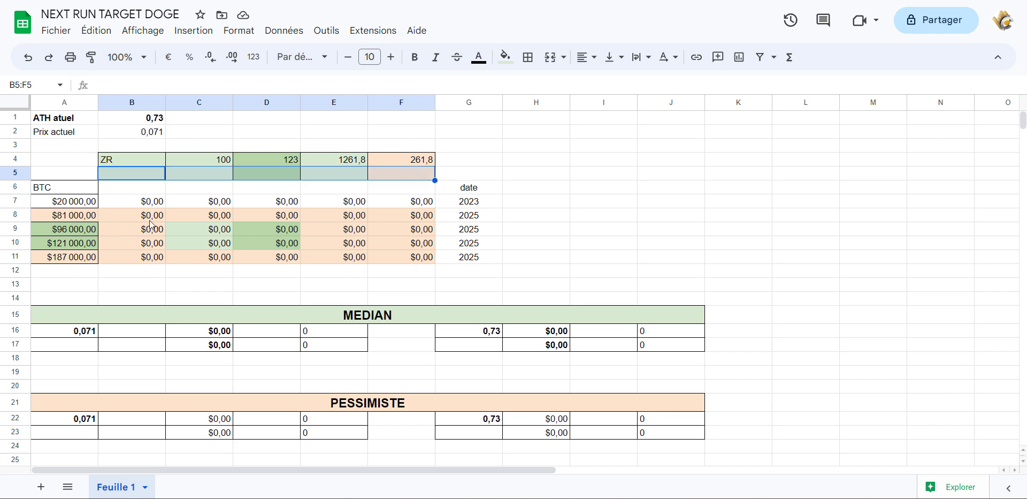
drag(145, 216, 407, 258)
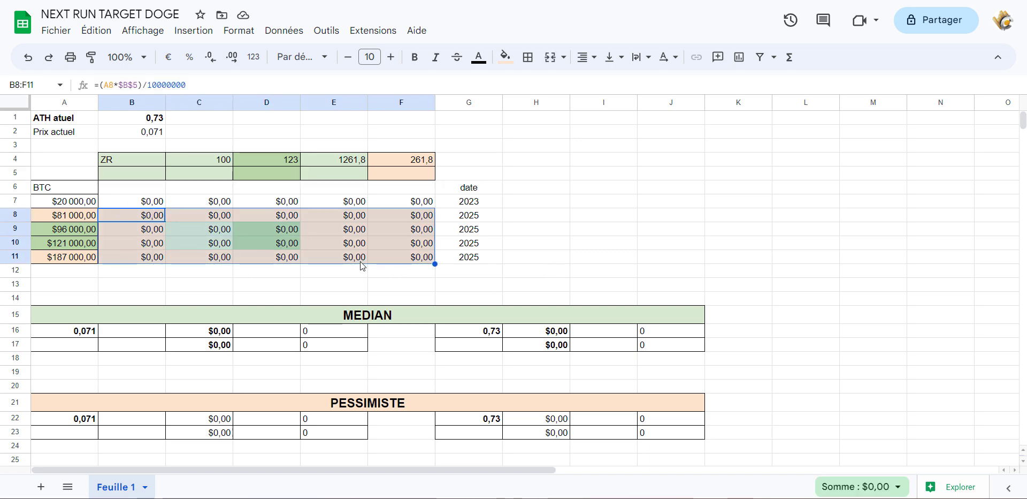
scroll(362, 264, down, 5)
scroll(347, 300, up, 3)
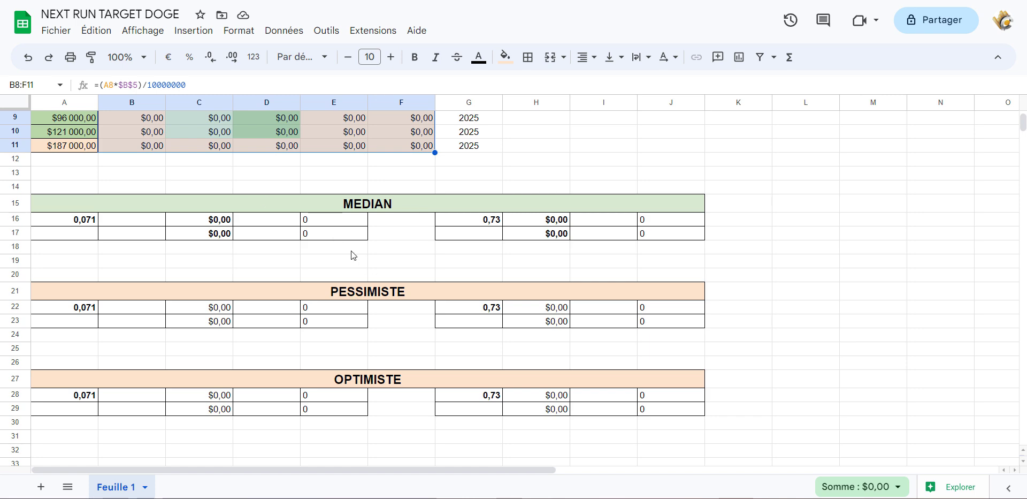
scroll(268, 272, up, 3)
click(229, 288)
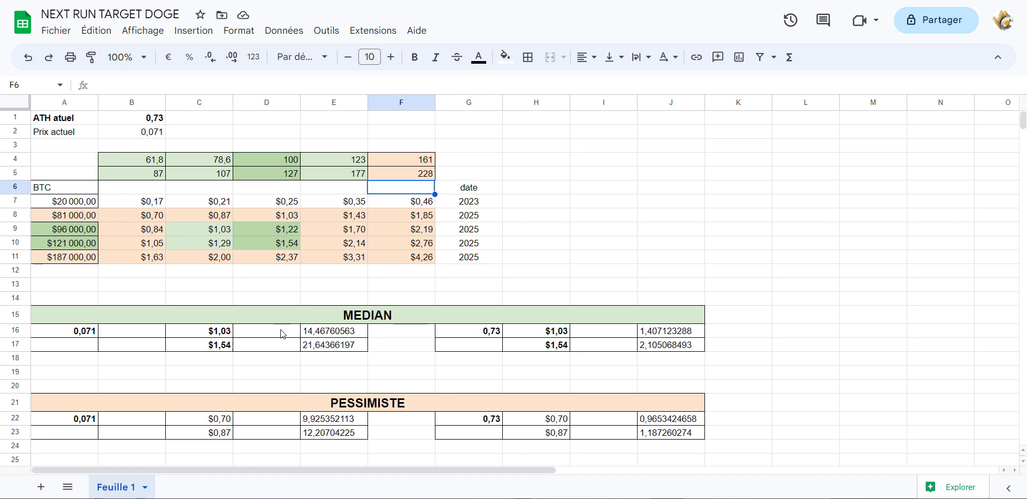
- Review DOGE's projected prices and the multipliers in the median, pessimistic and optimistic tables
scroll(347, 375, down, 1)
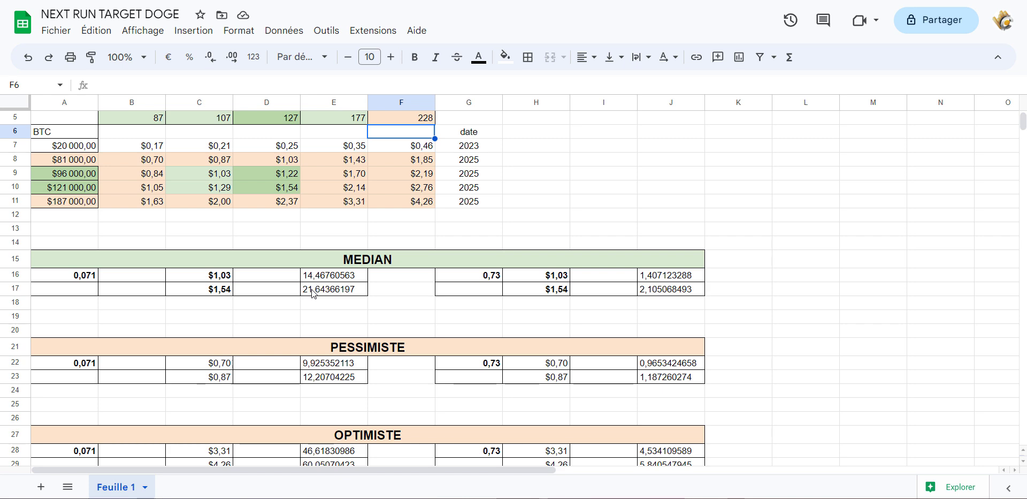
scroll(336, 312, down, 2)
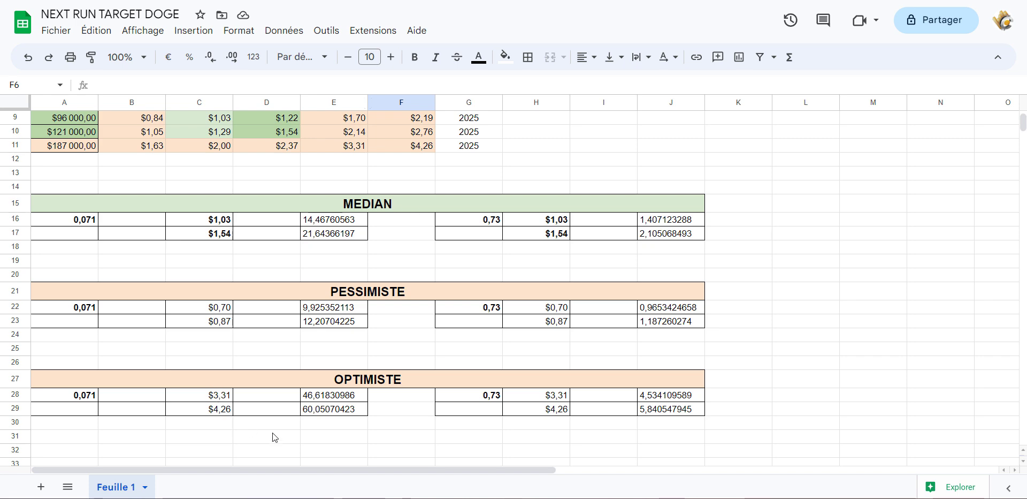
scroll(310, 441, up, 3)
key(Right)
key(Right)
key(Down)
key(Down)
key(Down)
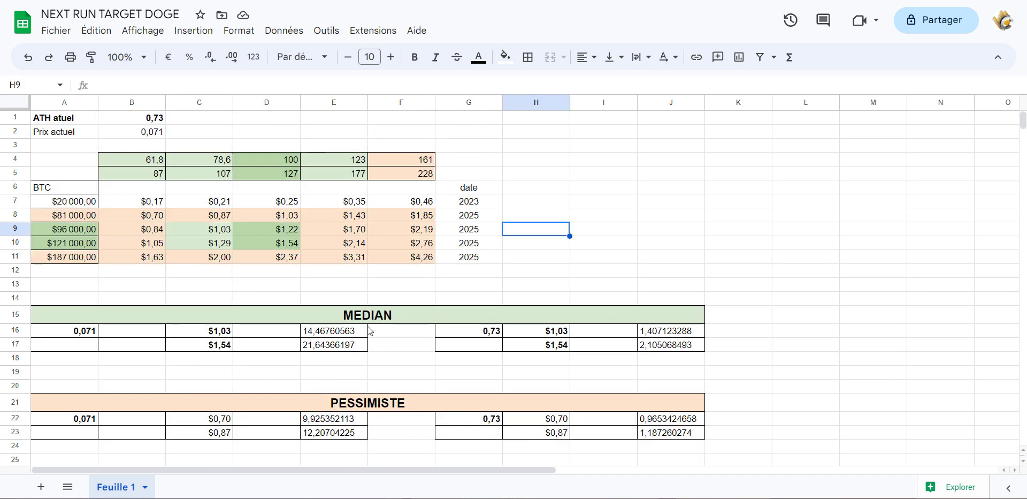
scroll(412, 319, down, 3)
scroll(415, 277, up, 2)
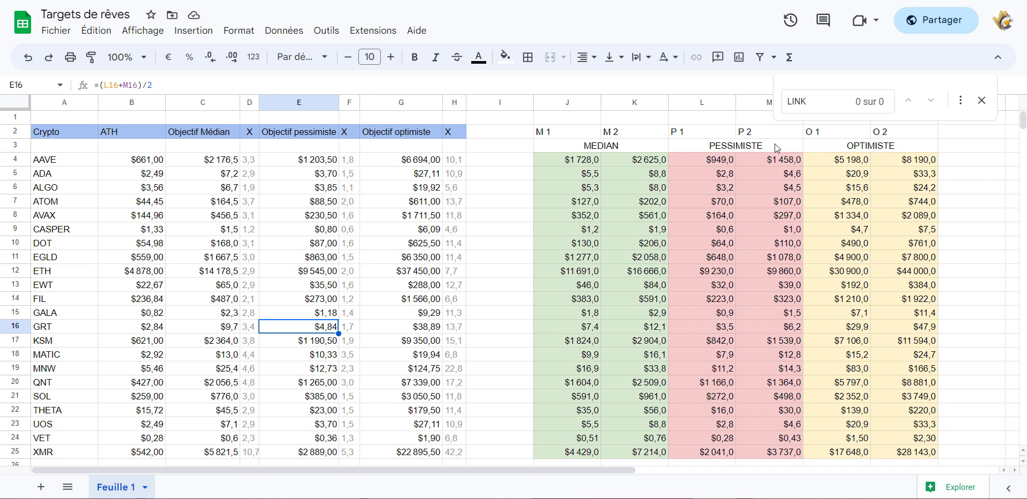
- Switch to the Targets de rêves spreadsheet, close the LINK search and check the crypto list in column A
click(981, 101)
scroll(287, 362, down, 3)
scroll(288, 366, up, 3)
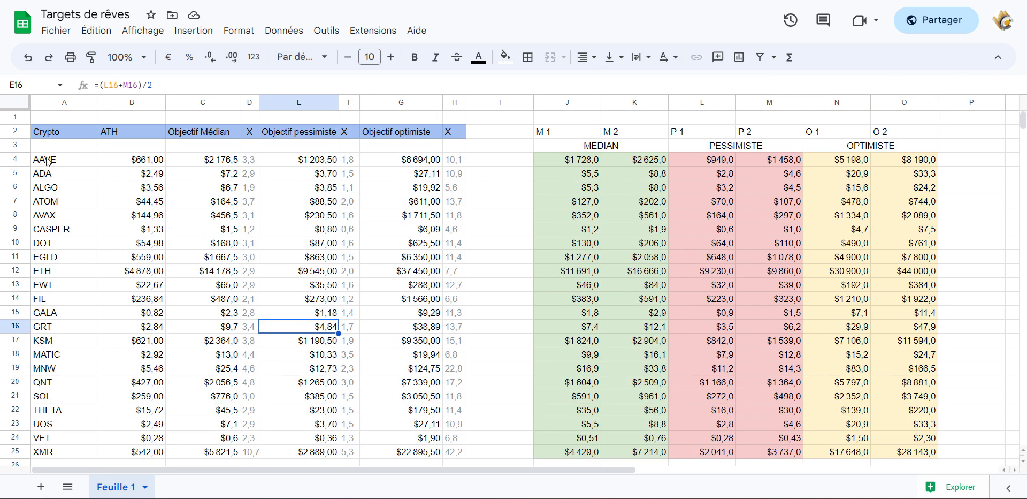
drag(45, 161, 86, 438)
scroll(129, 355, down, 3)
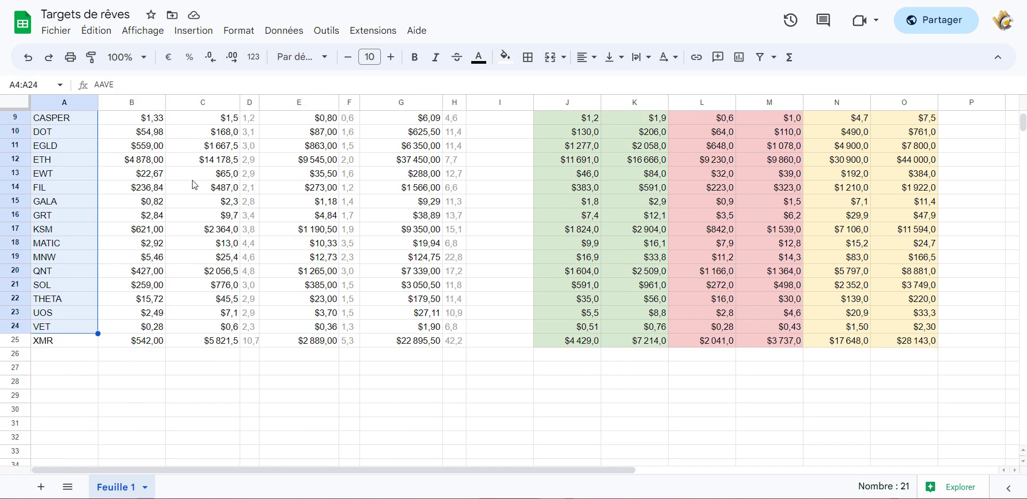
scroll(194, 185, up, 3)
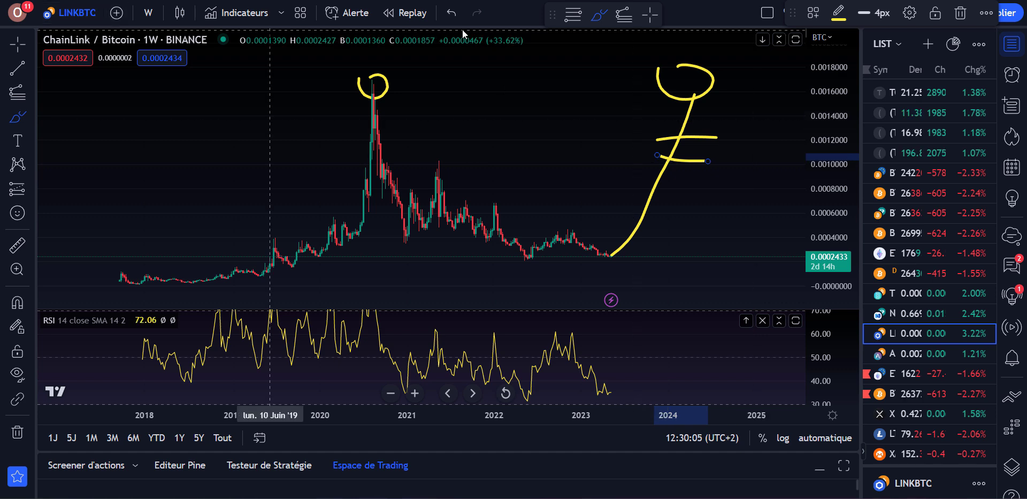
- Switch to the weekly LINKBTC chart, undo its brush drawings and choose the Fibonacci Retracement tool
click(451, 13)
click(451, 13)
click(451, 12)
click(451, 17)
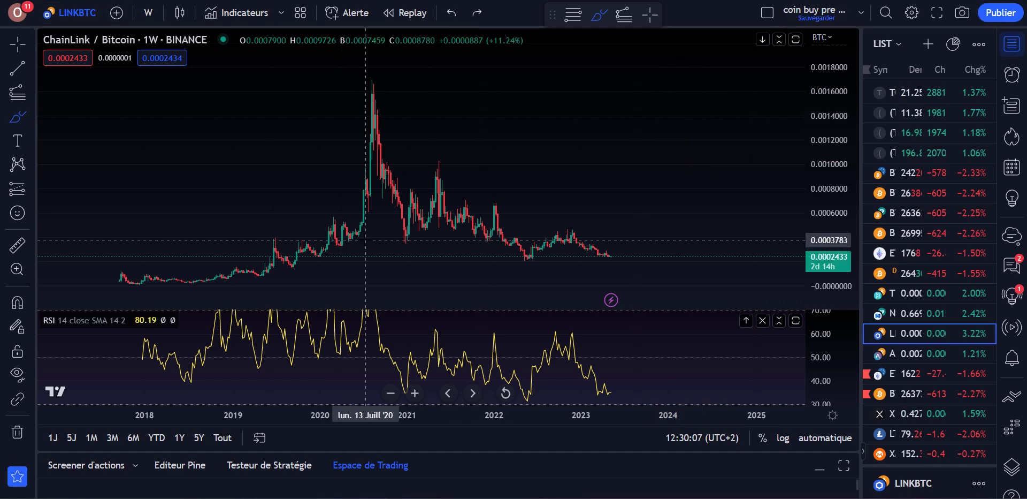
click(30, 92)
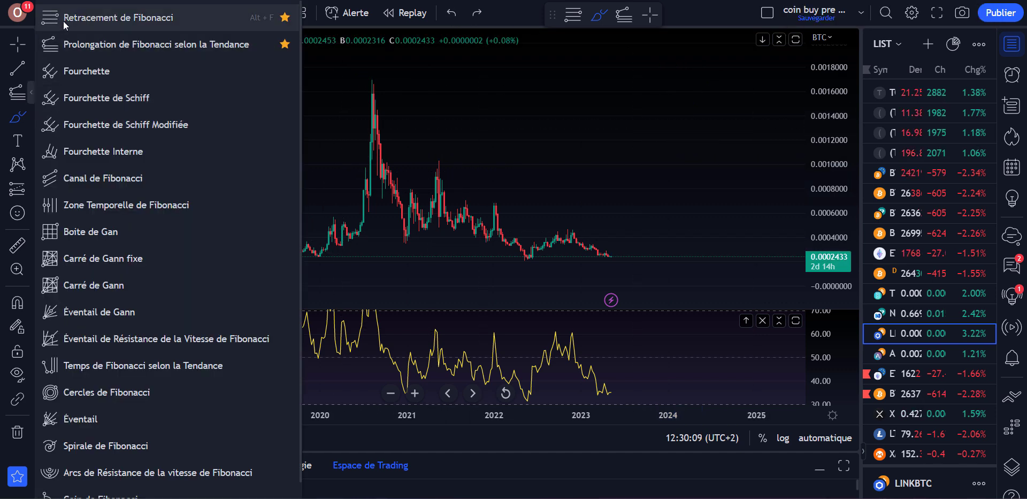
click(107, 18)
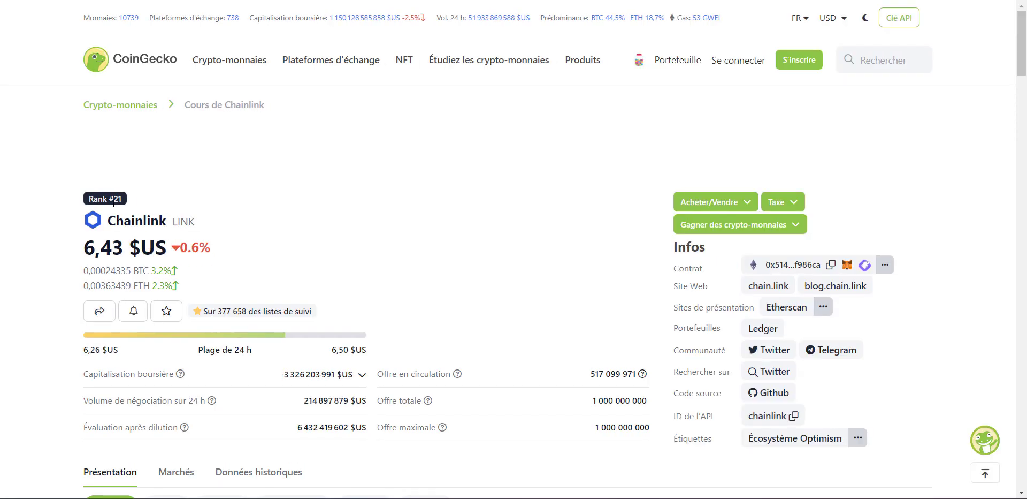
- Switch to Chainlink's CoinGecko page and highlight its market rank number
double_click(118, 199)
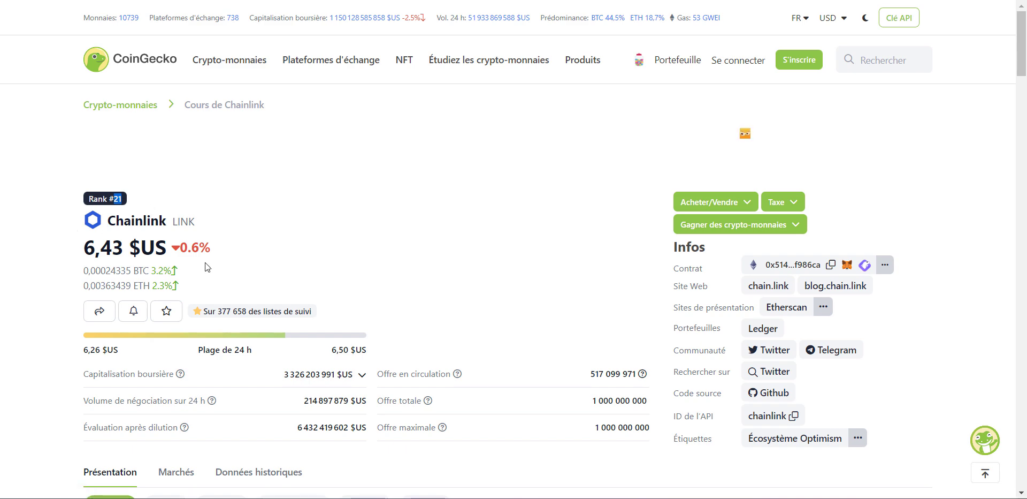
- Examine Chainlink's price chart and statistics, including its record high and low, on the CoinGecko page
scroll(603, 287, down, 10)
scroll(480, 100, up, 5)
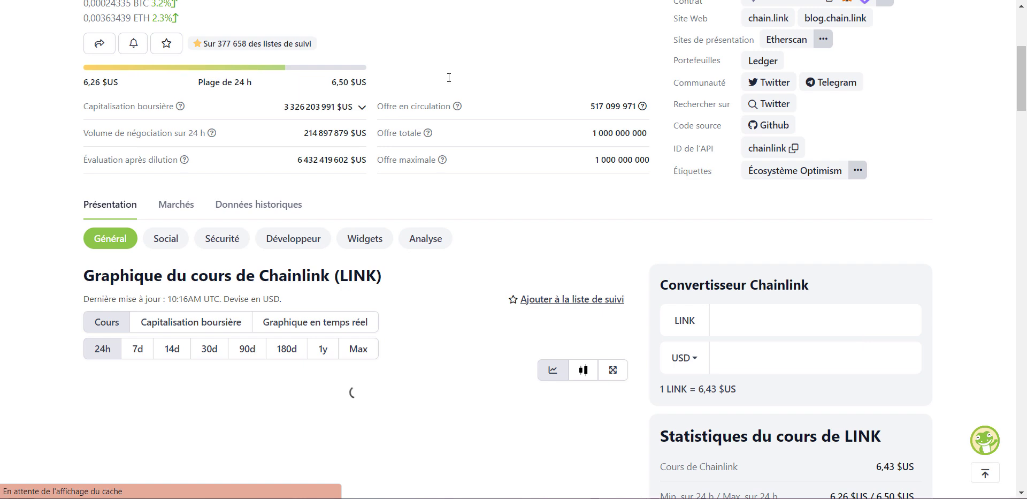
scroll(740, 380, down, 6)
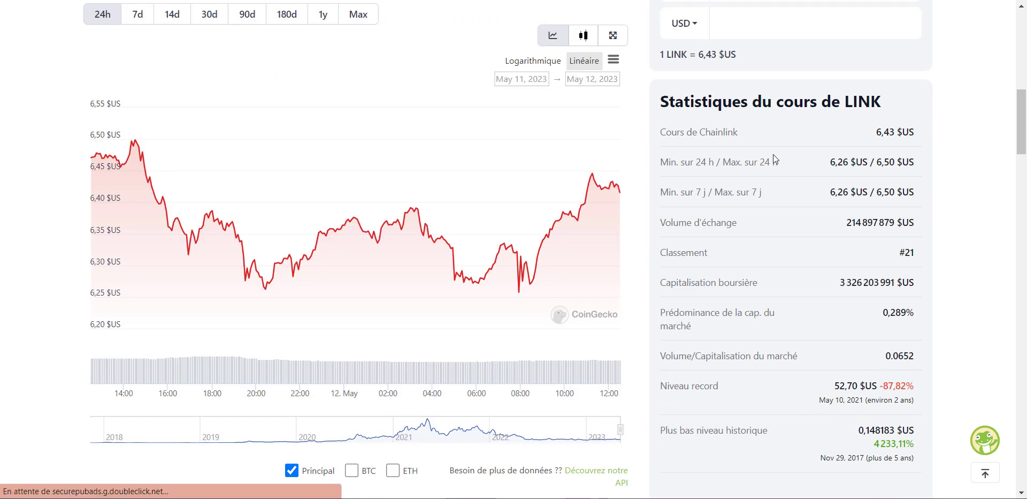
- Switch to the weekly LINKBTC chart and draw a Fibonacci retracement from the 2020 peak at 0.0017049 down to about 0.0002131
key(ctrl+Tab)
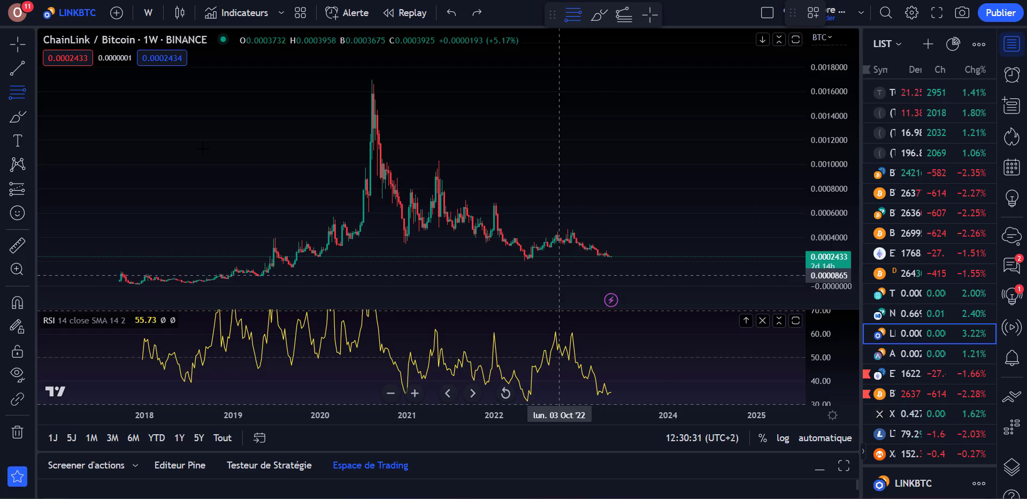
click(17, 92)
click(395, 78)
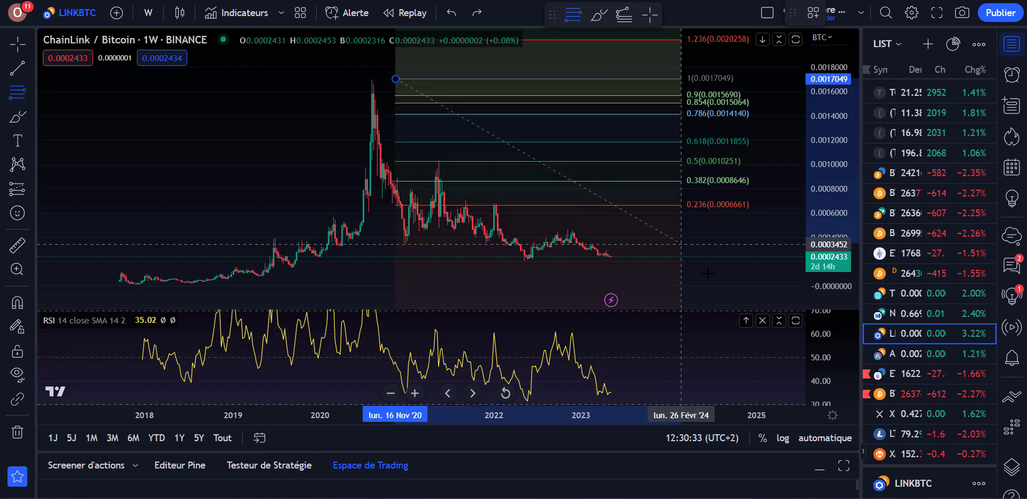
click(707, 260)
drag(235, 181, 90, 193)
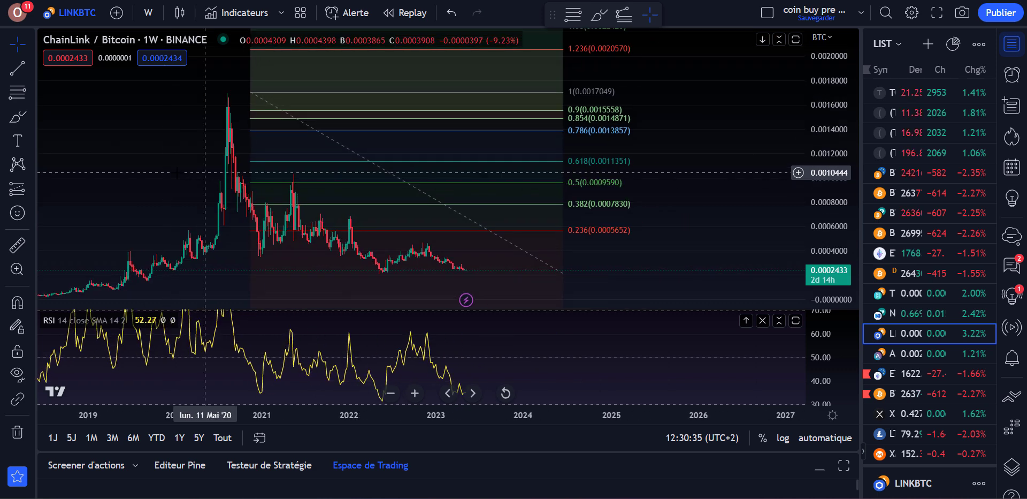
- Brush a rising path from the current price to the 0.618 retracement level and circle the 2020 peak
click(7, 118)
drag(459, 270, 503, 243)
drag(526, 224, 562, 159)
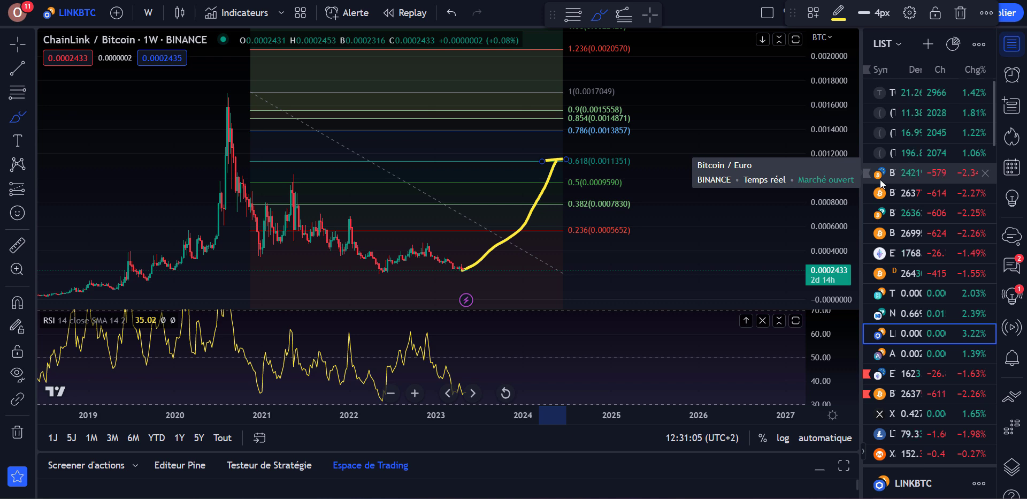
drag(215, 87, 226, 86)
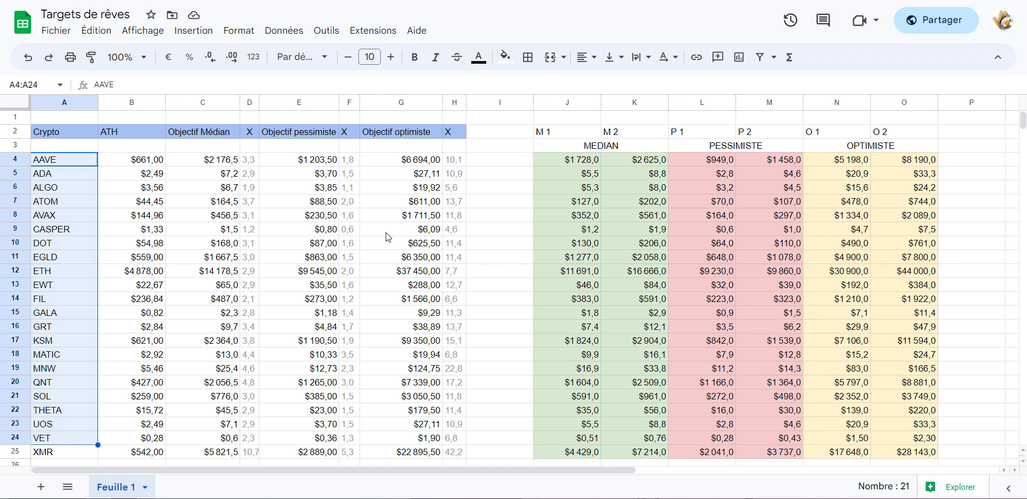
- Switch to the Targets de rêves spreadsheet and examine the median and pessimistic target columns, highlighting AAVE's two targets in each
drag(711, 163, 776, 410)
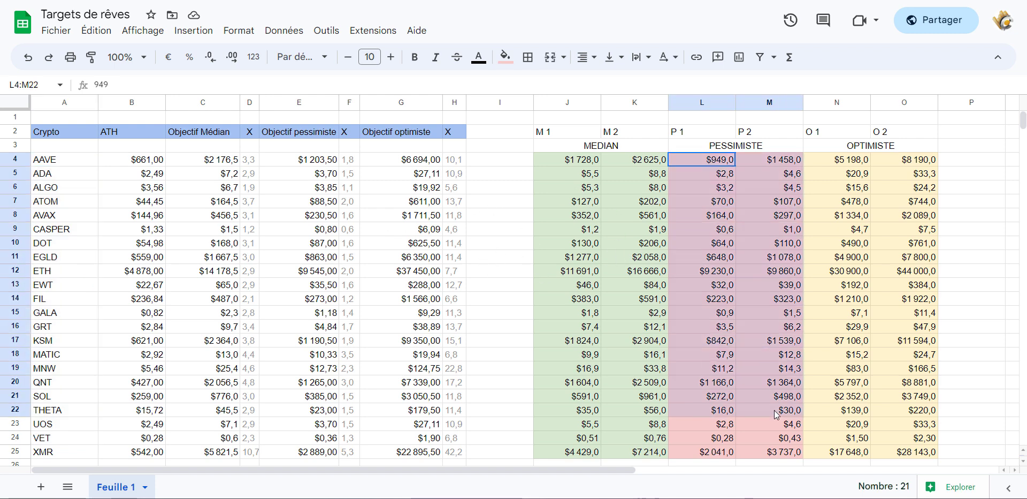
scroll(711, 344, down, 3)
scroll(738, 268, up, 3)
drag(711, 161, 775, 411)
scroll(762, 367, down, 3)
scroll(762, 367, up, 3)
drag(572, 164, 639, 278)
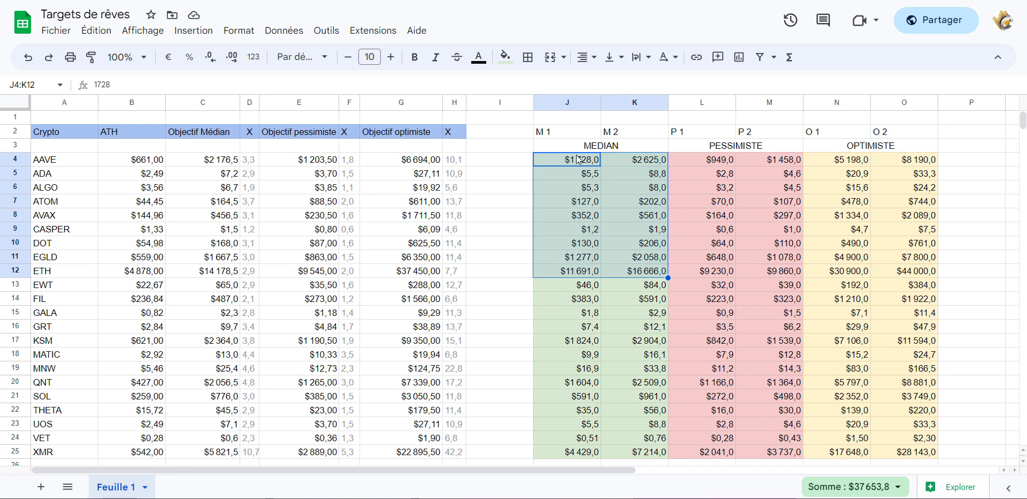
drag(572, 165, 634, 160)
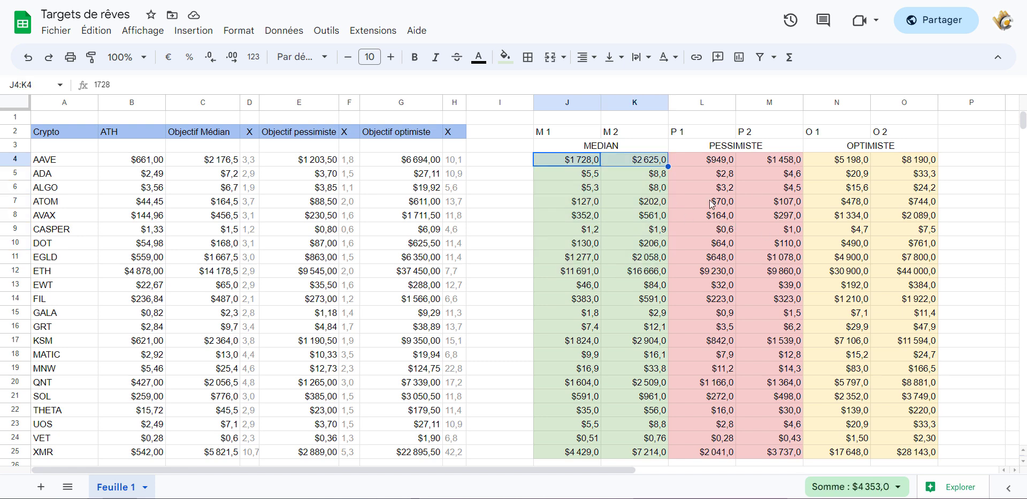
drag(711, 163, 782, 160)
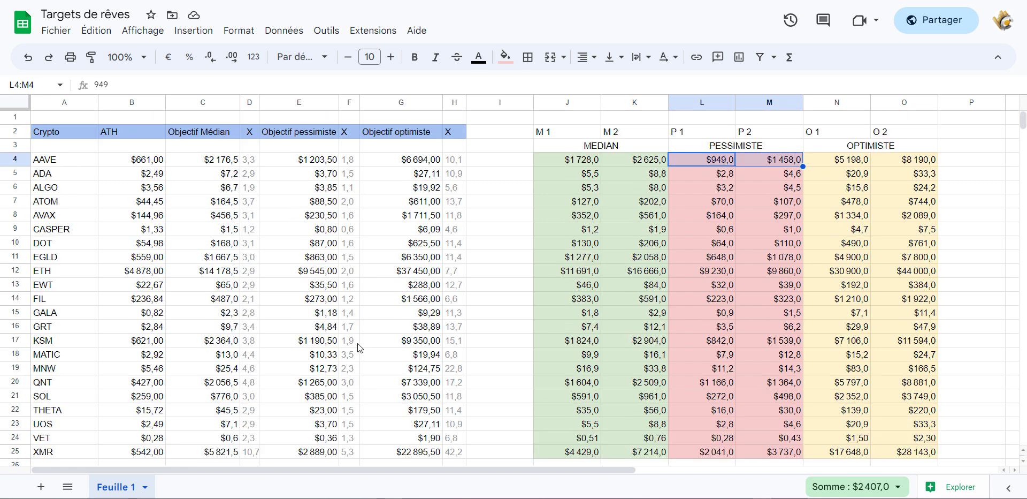
scroll(214, 323, down, 3)
scroll(308, 309, up, 3)
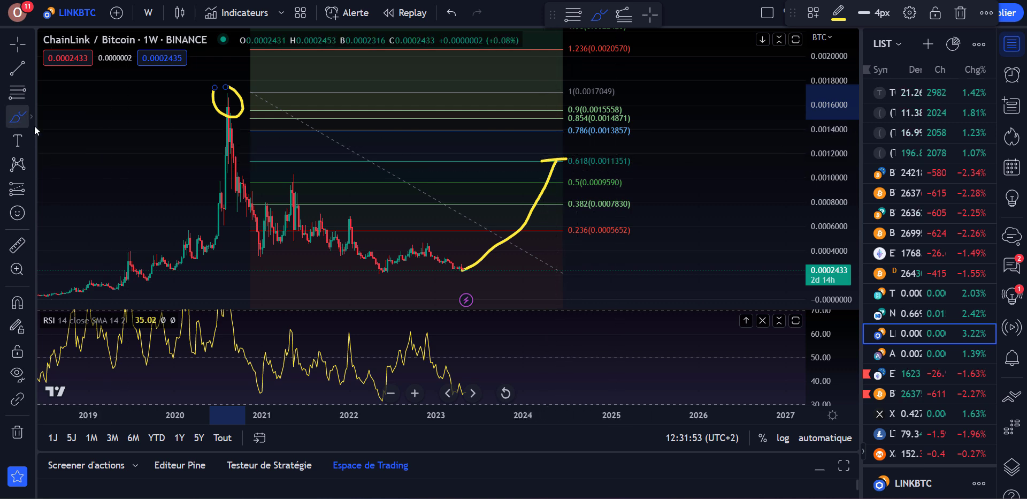
- Return to the LINKBTC chart, brush a second rising path to the 0.618 level and mark the 0.786 and 1 levels
click(17, 118)
drag(491, 253, 553, 160)
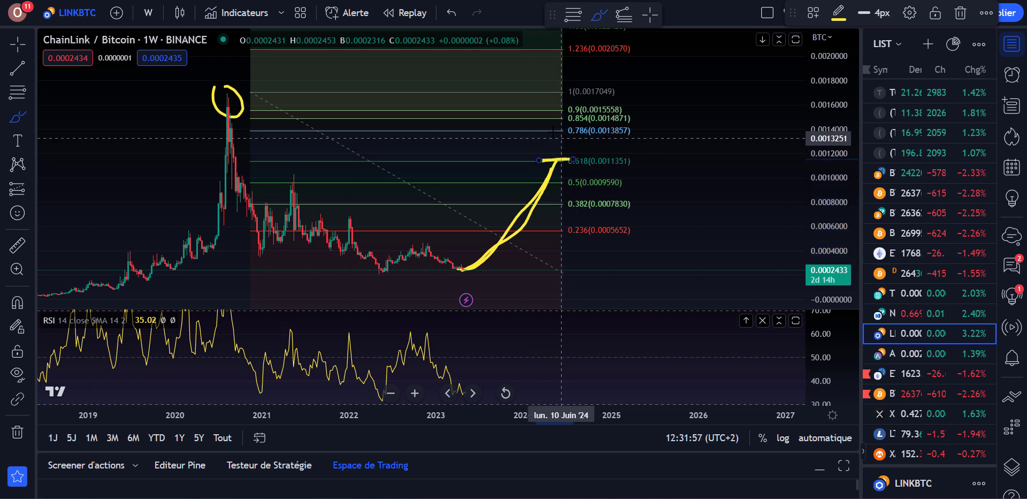
drag(546, 130, 571, 129)
drag(540, 92, 586, 92)
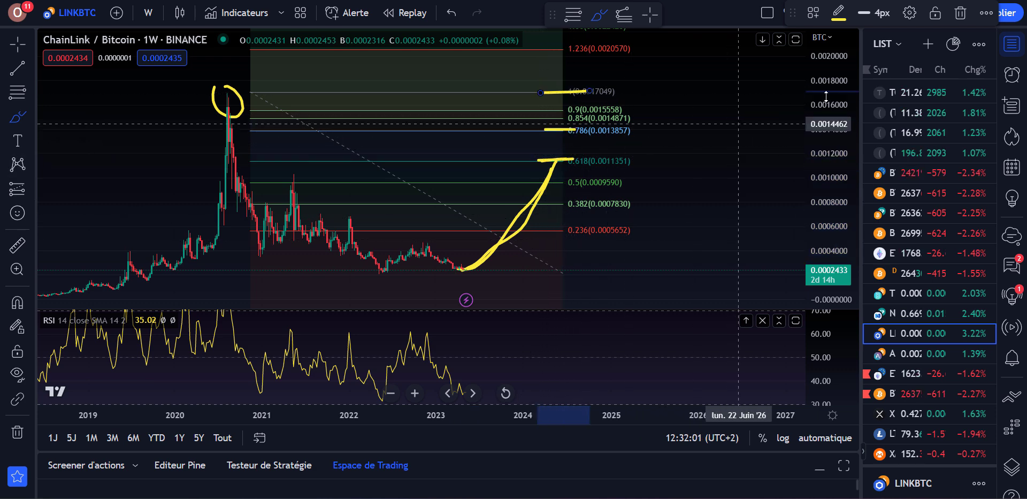
- Replace the Fibonacci retracement with a trend-based Fibonacci extension from the late-2017 low at 0.0000135 through the 2020 peak to the 2022 low
click(282, 88)
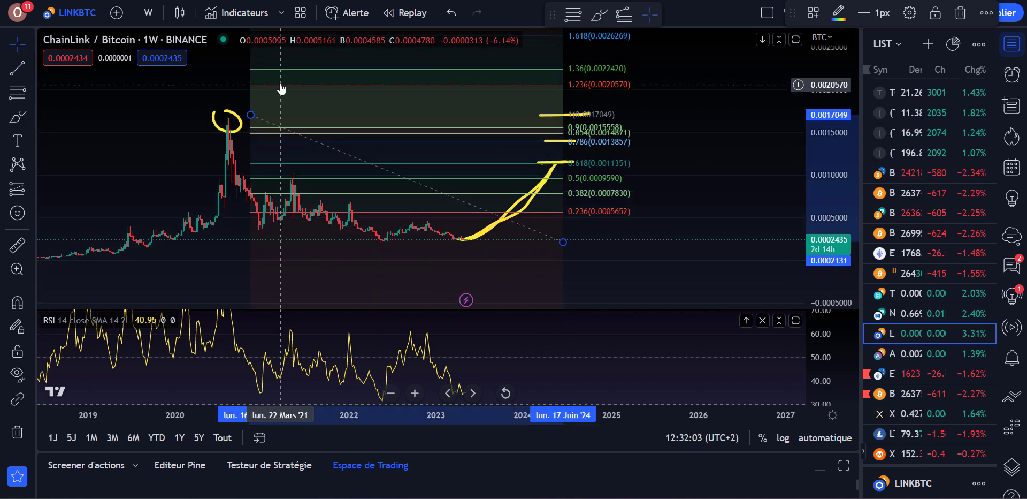
key(Delete)
click(31, 92)
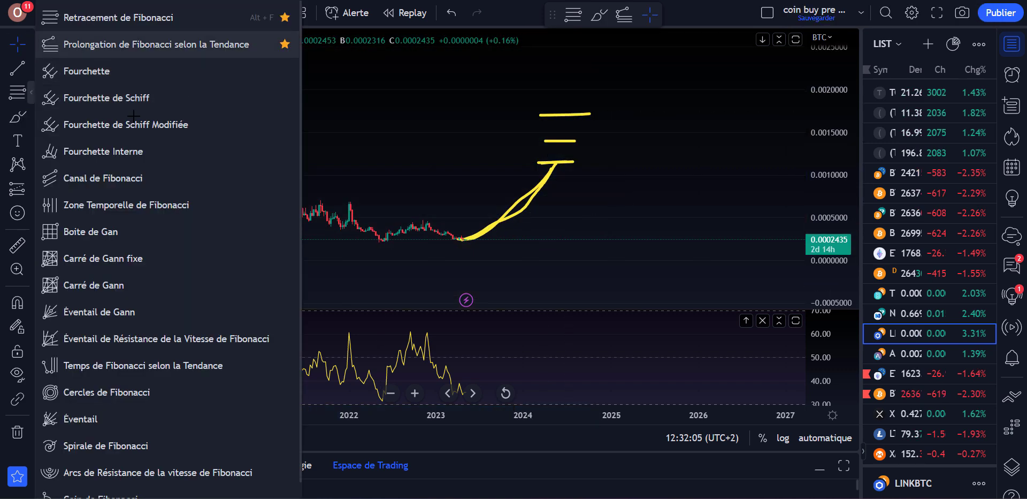
click(76, 47)
scroll(375, 214, down, 3)
click(212, 259)
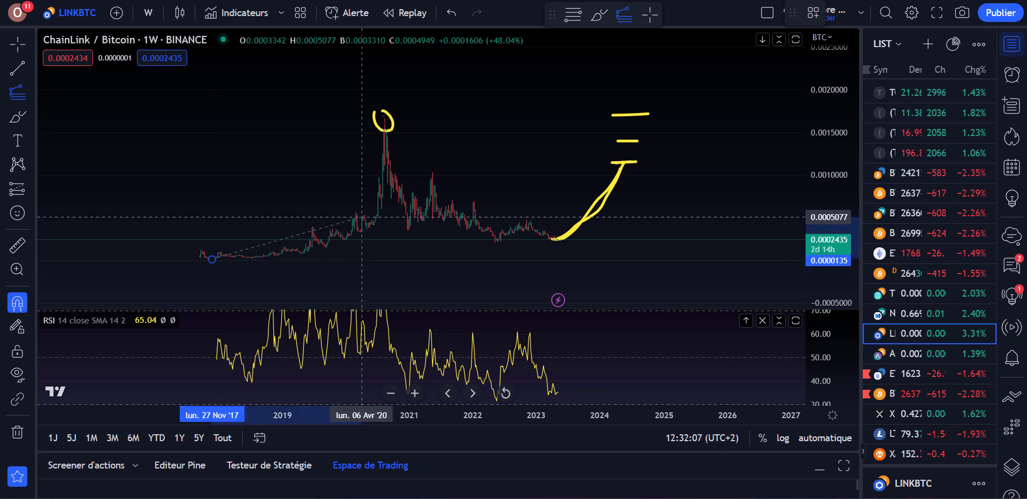
click(384, 116)
click(497, 240)
drag(695, 145, 574, 205)
- Brush marks at the 1.23 and 1.618 extension levels and draw a large loop around all the target marks
click(18, 117)
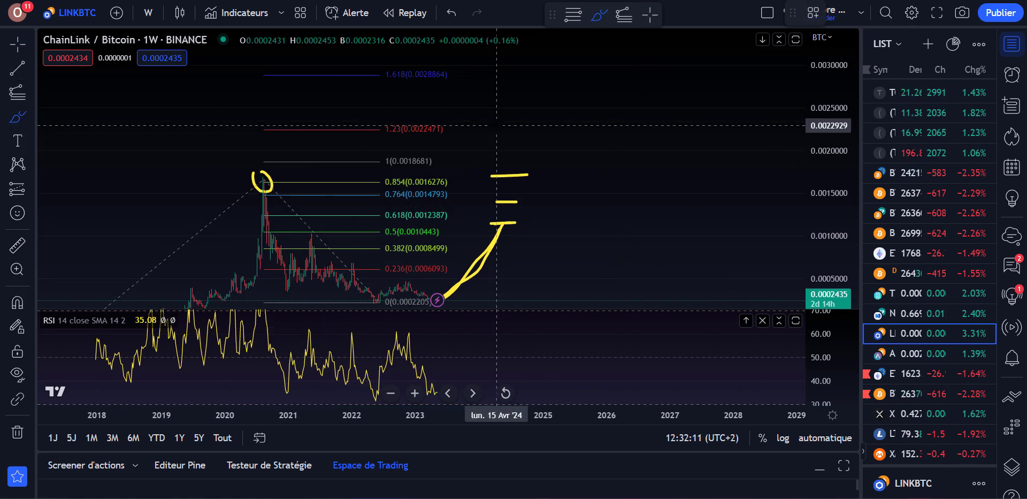
drag(498, 129, 539, 131)
drag(505, 74, 555, 79)
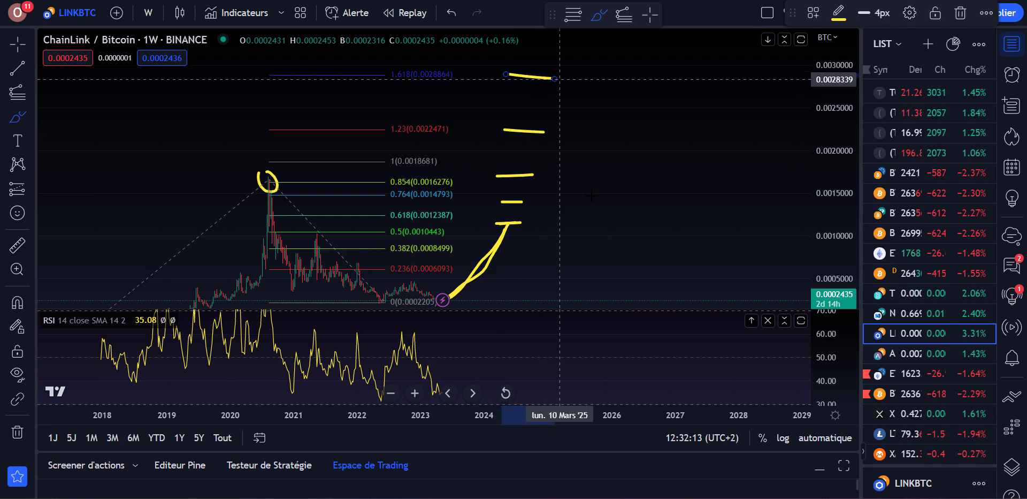
mouse_move(505, 262)
mouse_down()
mouse_move(538, 223)
mouse_move(587, 64)
mouse_move(478, 63)
mouse_move(463, 249)
mouse_move(541, 253)
mouse_up()
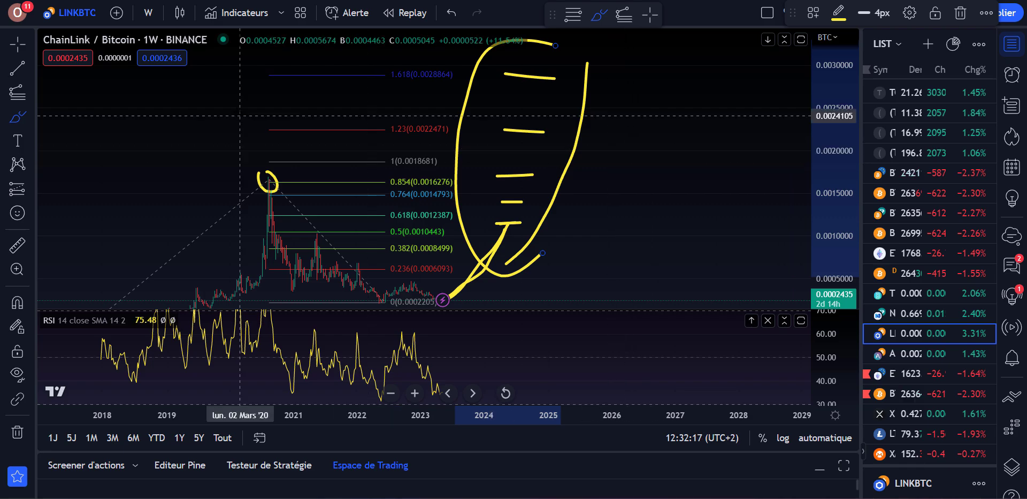
- Switch to the NEXT RUN TARGET LINK spreadsheet and review LINK's projected prices and multipliers in the median, pessimistic and optimistic tables
key(alt+Tab)
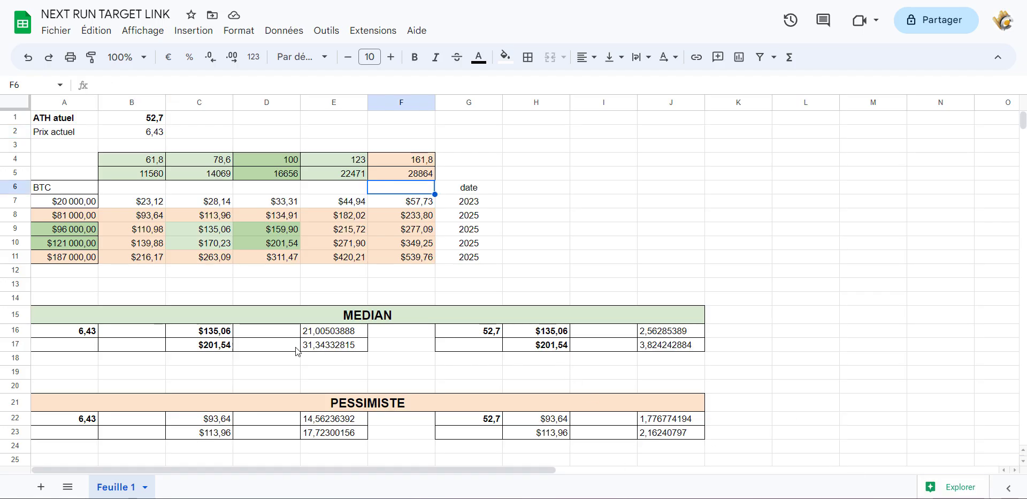
click(213, 335)
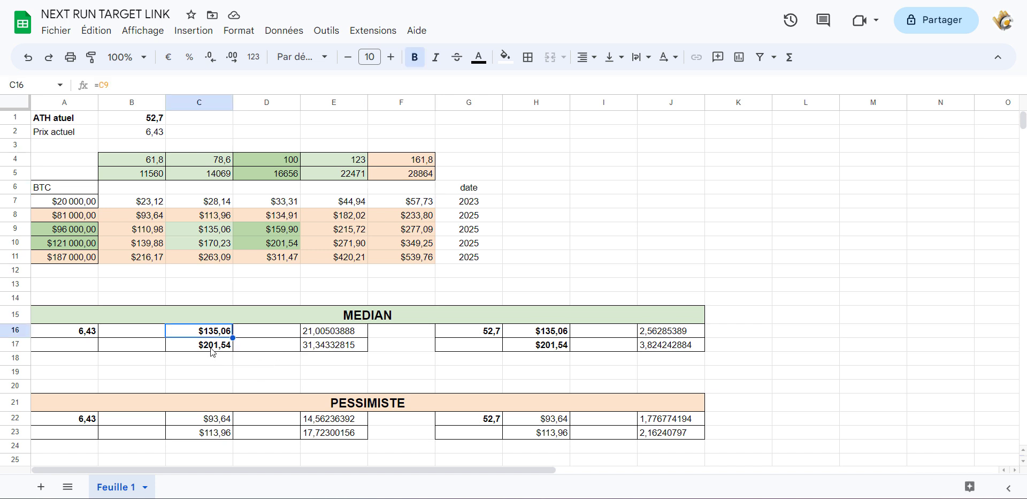
click(212, 347)
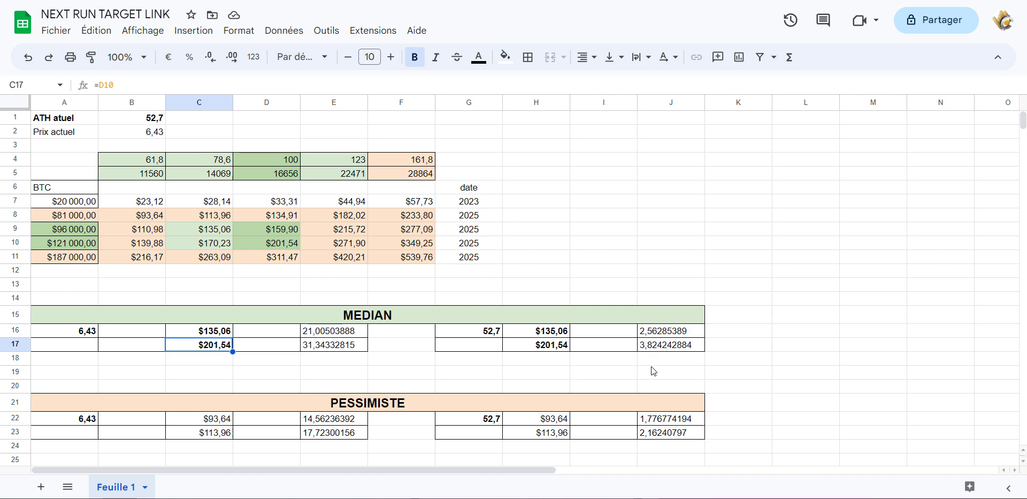
click(653, 348)
scroll(385, 353, down, 3)
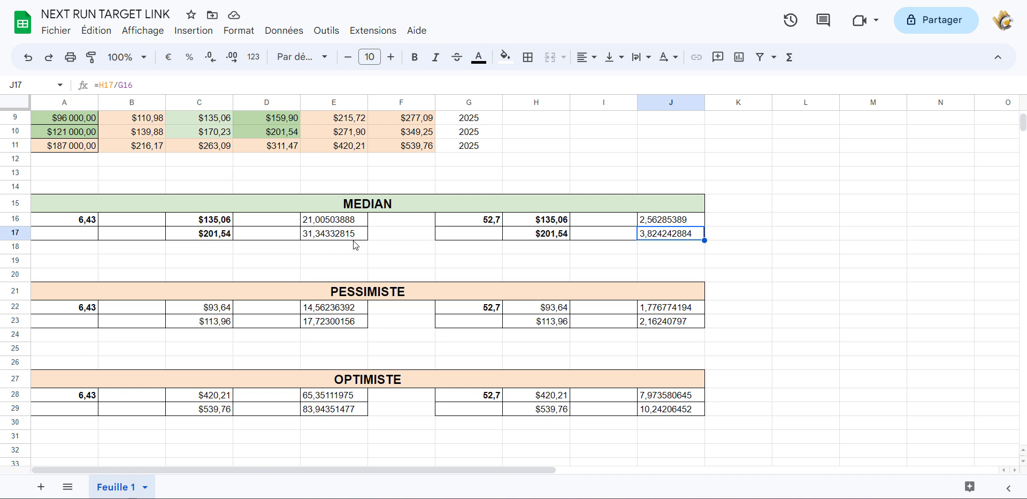
click(317, 231)
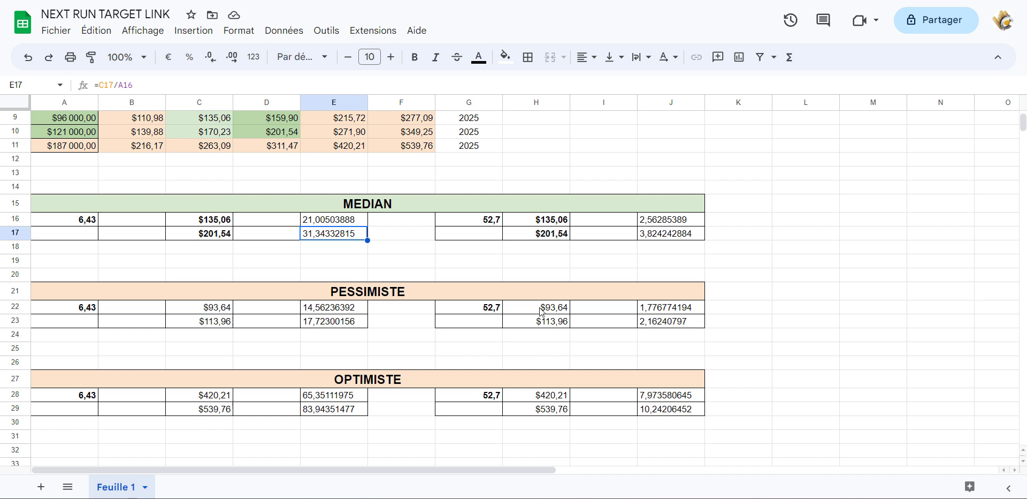
drag(542, 311, 542, 321)
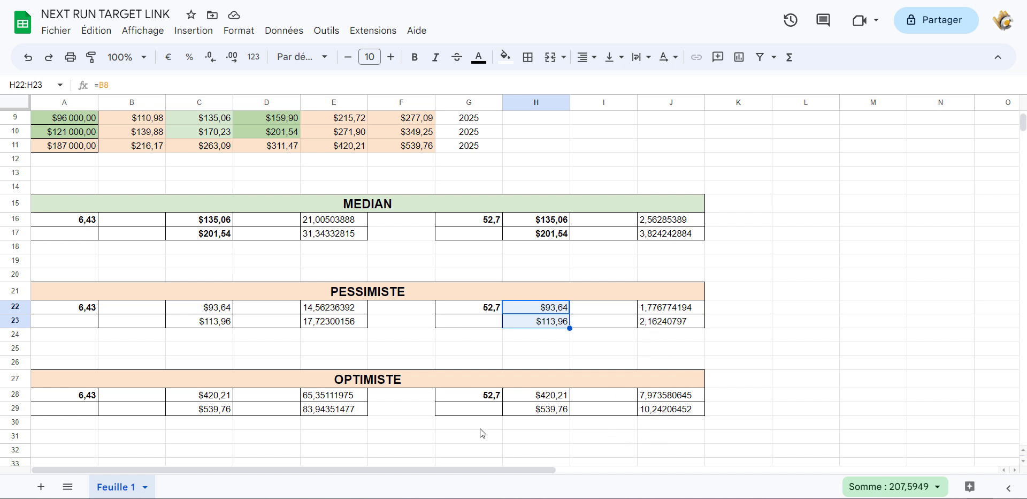
click(550, 409)
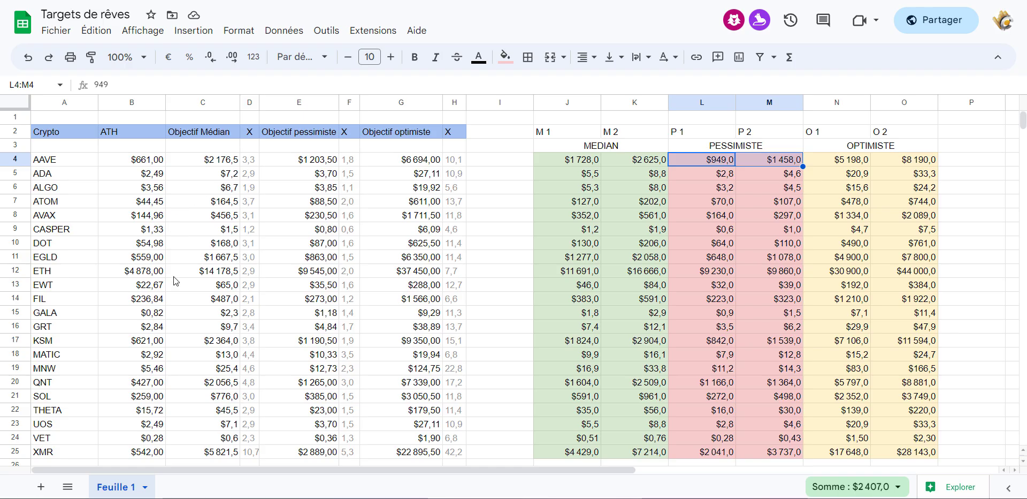
- Switch to the Targets de rêves spreadsheet and look over the full list of cryptos and their targets
scroll(176, 281, down, 1)
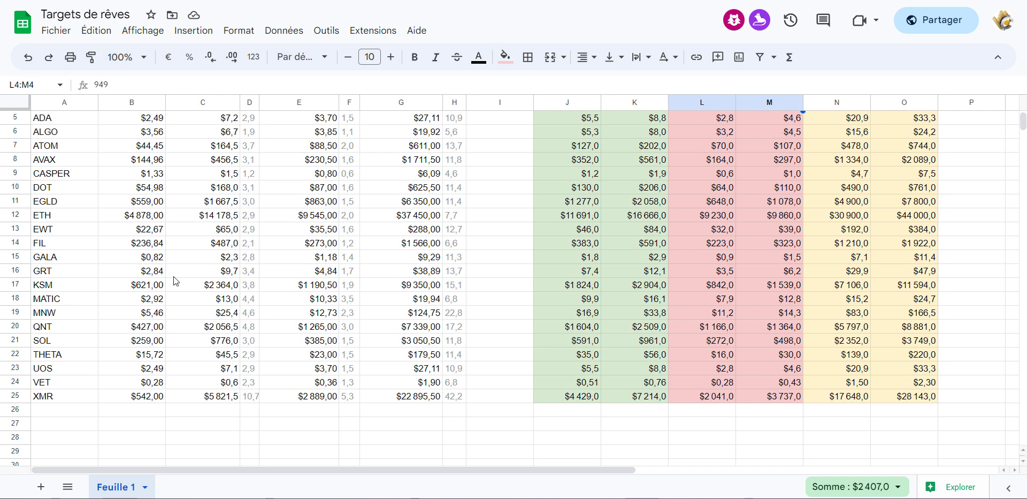
scroll(353, 319, up, 1)
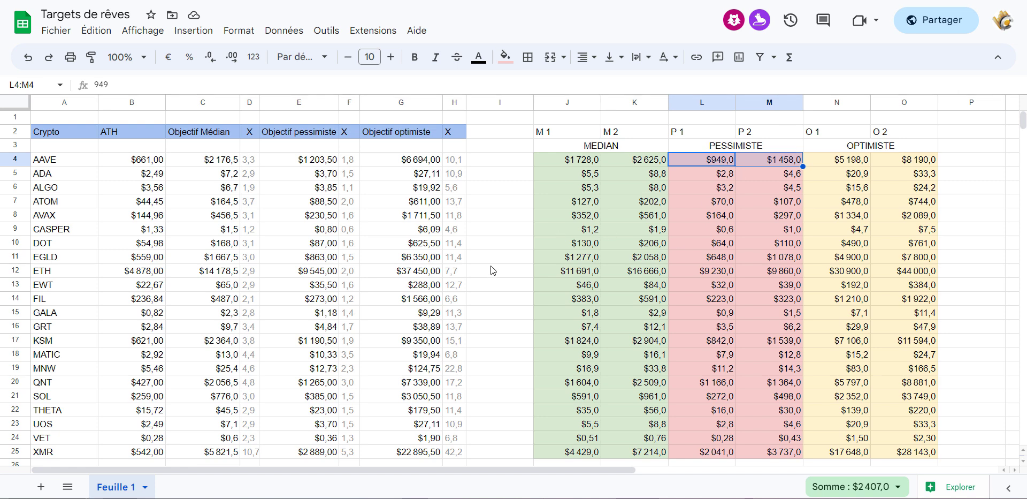
scroll(493, 270, down, 3)
scroll(159, 386, up, 3)
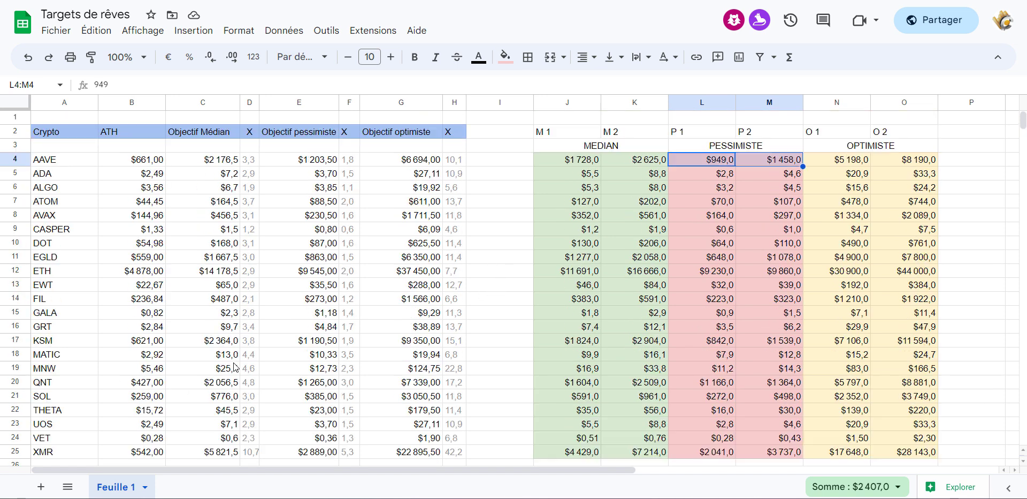